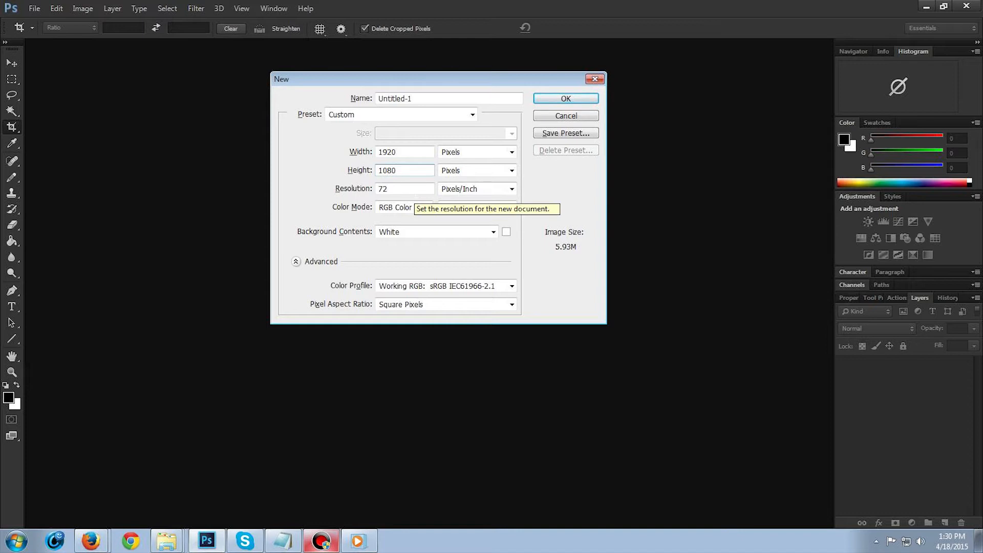
# Create a 1920 × 1080 pixel RGB document with a white background and dock its window as a tab
pyautogui.click(416, 191)
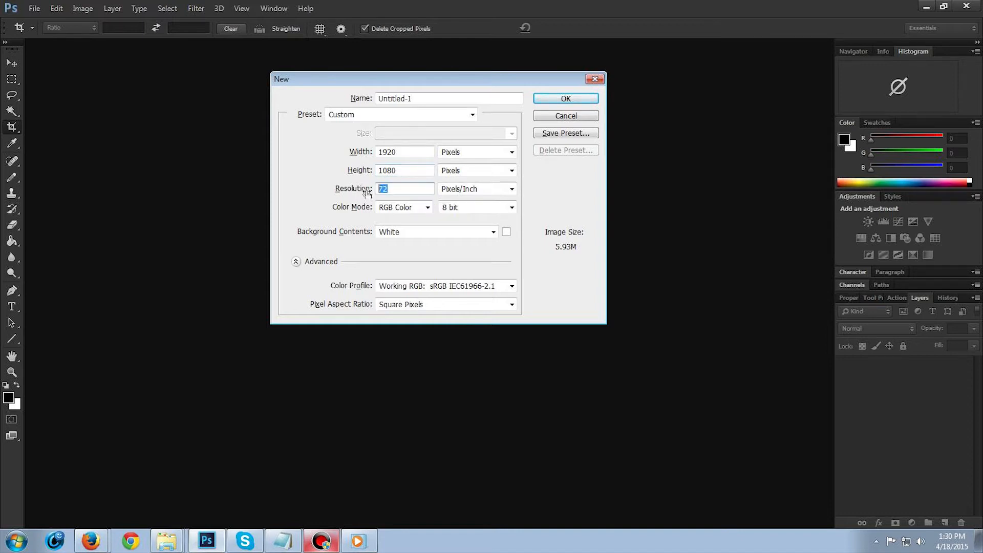
pyautogui.write('3')
pyautogui.click(432, 117)
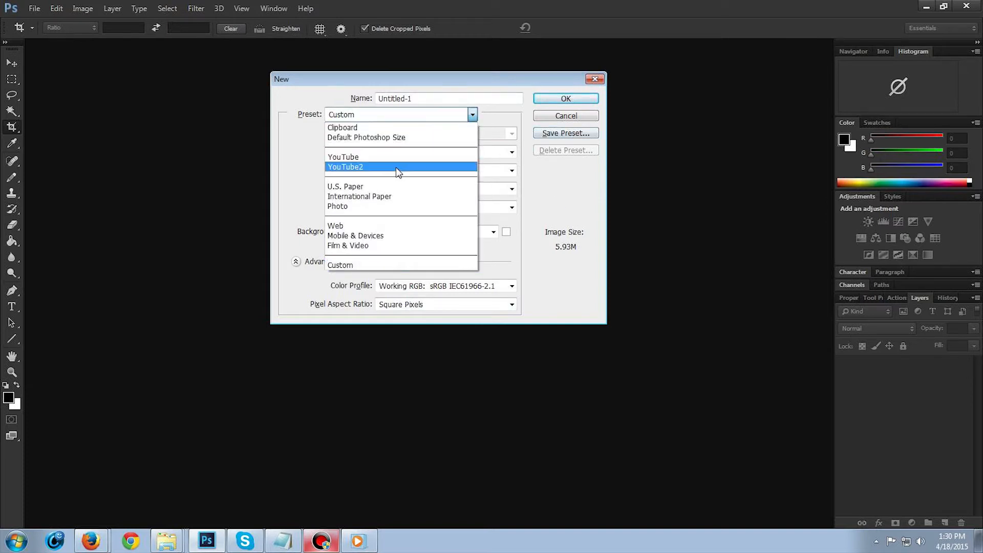
pyautogui.click(433, 147)
pyautogui.click(563, 98)
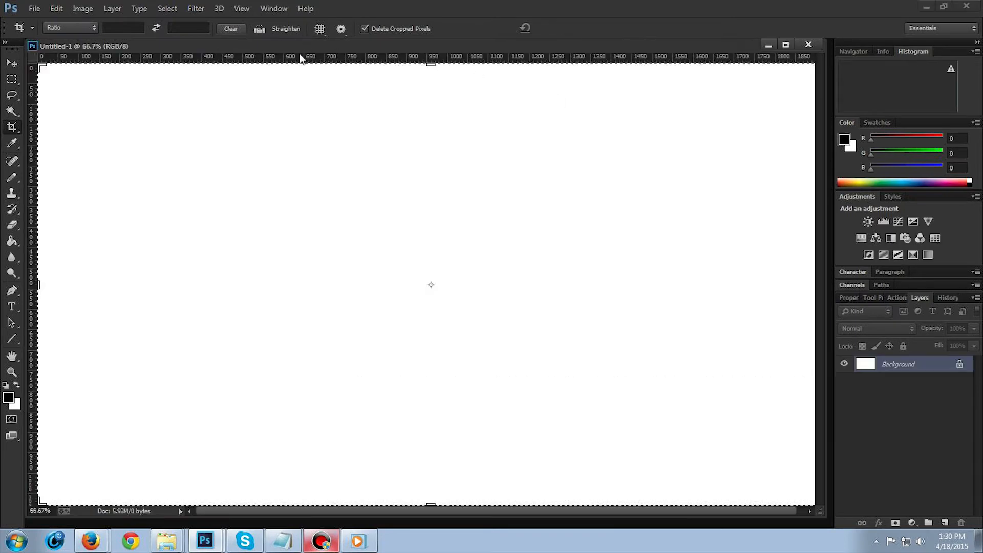
pyautogui.moveTo(322, 44); pyautogui.dragTo(320, 42)
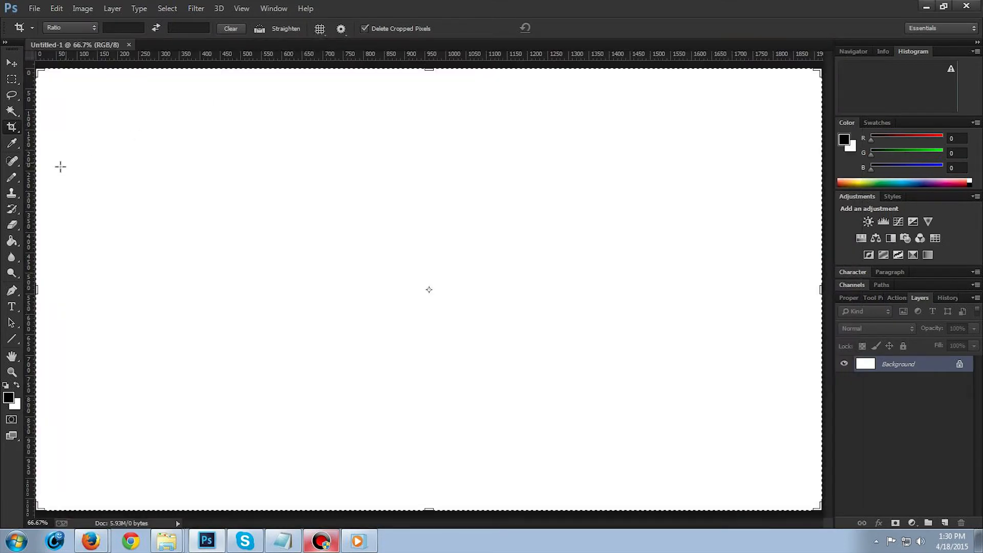
# Paste the copied screenshot onto a new layer and scale it to about 120% so it fills the whole canvas
pyautogui.click(12, 372)
pyautogui.moveTo(359, 336); pyautogui.dragTo(348, 350)
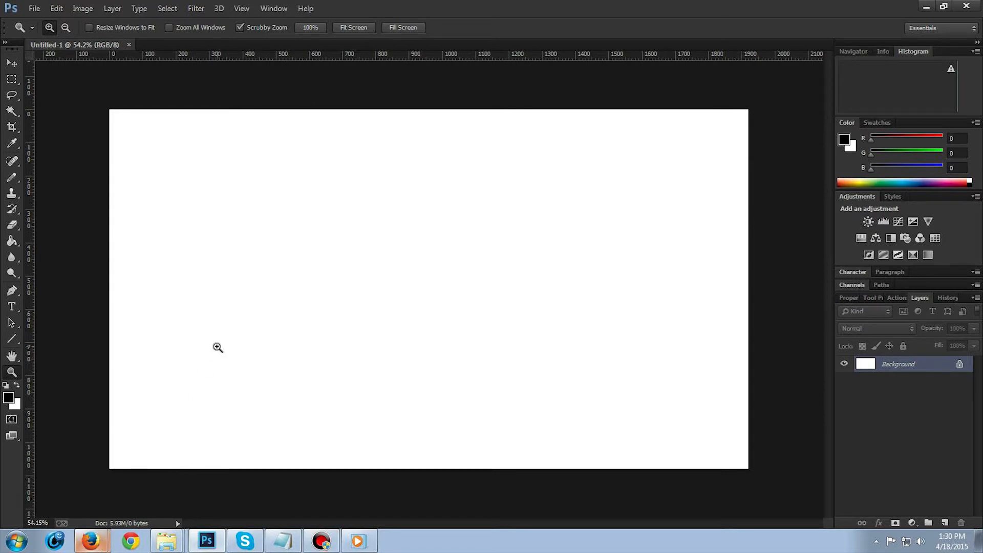
pyautogui.click(12, 309)
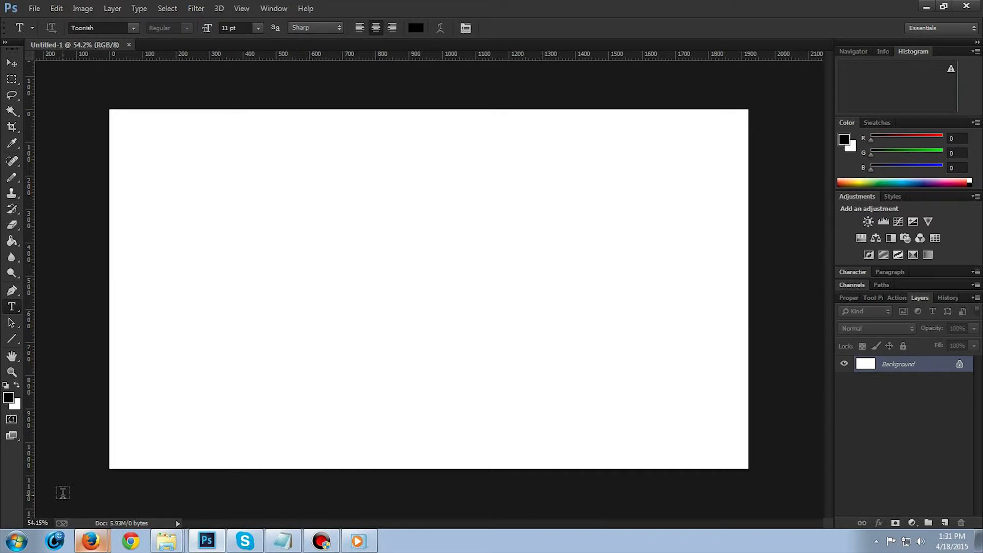
pyautogui.hotkey('ctrl', 'v')
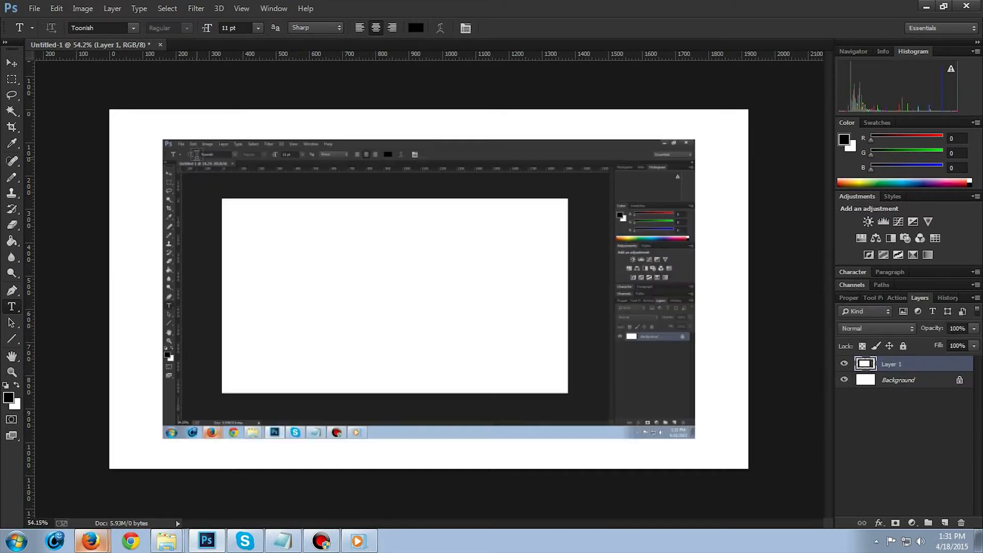
pyautogui.click(12, 62)
pyautogui.moveTo(221, 187); pyautogui.dragTo(162, 155)
pyautogui.moveTo(643, 409); pyautogui.dragTo(754, 470)
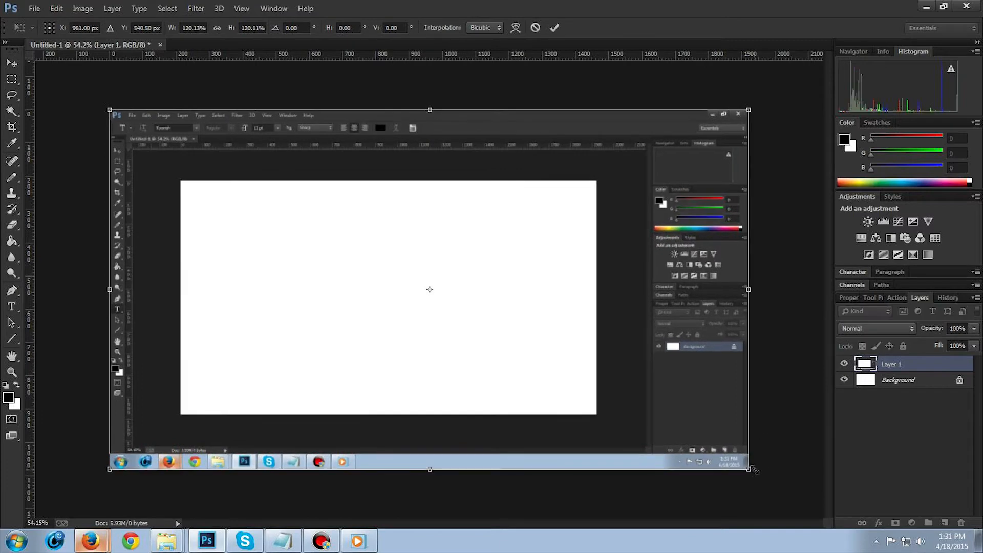
pyautogui.press('Return')
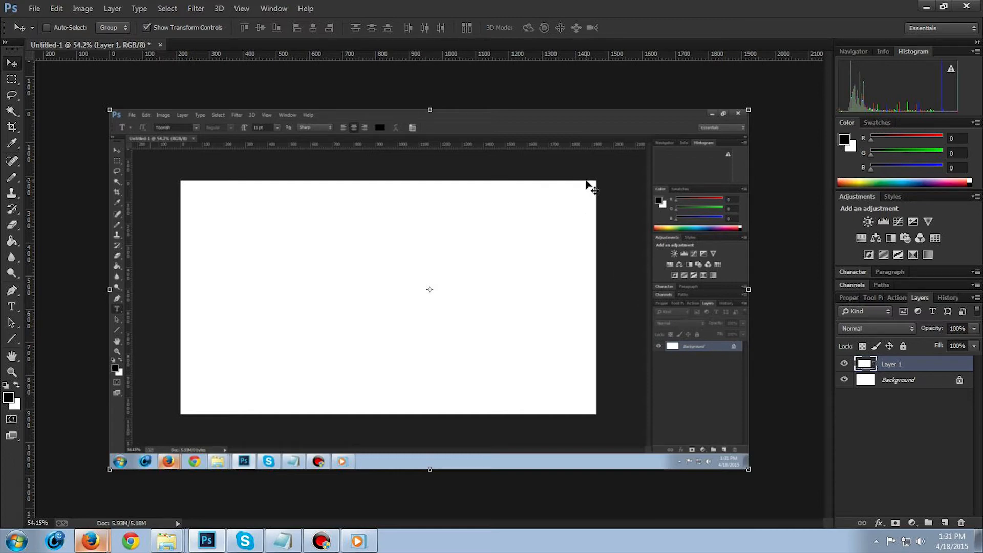
# Apply a Gaussian Blur with a radius of 8.2 pixels to the pasted screenshot layer
pyautogui.click(197, 9)
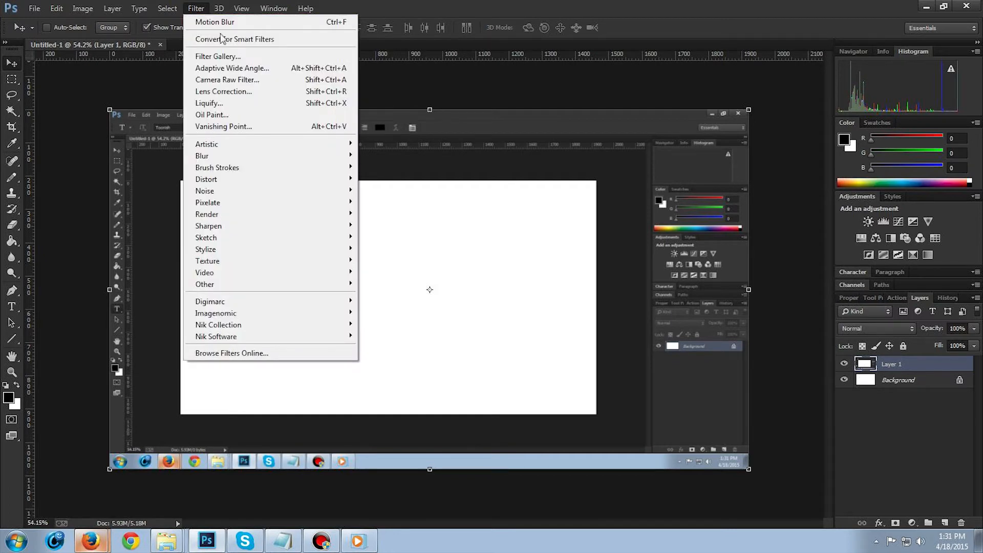
pyautogui.moveTo(238, 175)
pyautogui.moveTo(253, 157)
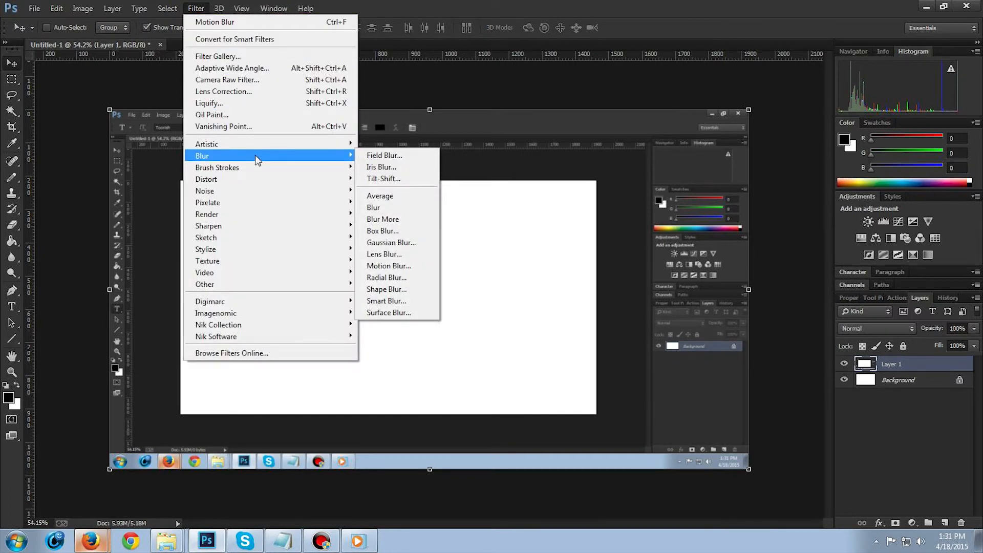
pyautogui.click(385, 244)
pyautogui.moveTo(772, 355); pyautogui.dragTo(781, 357)
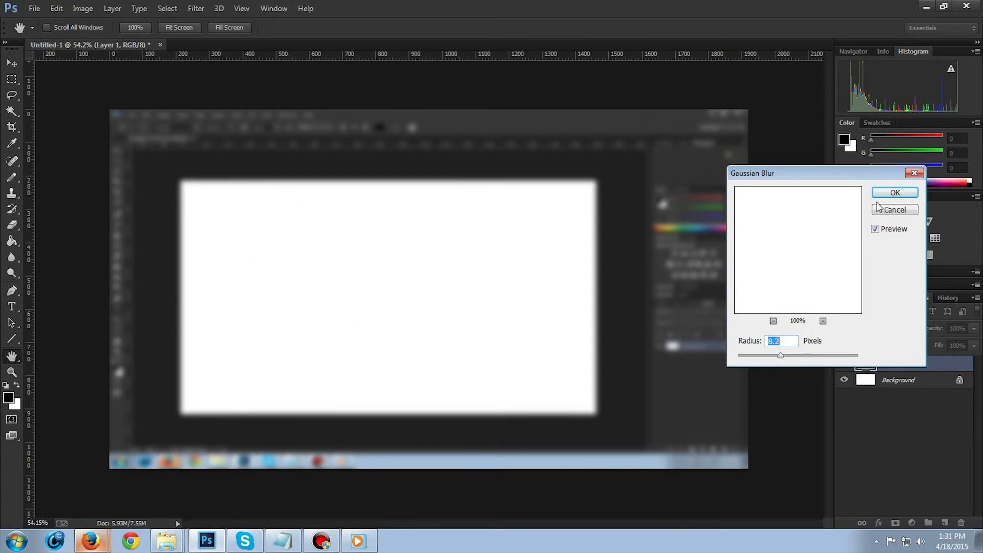
pyautogui.click(895, 192)
pyautogui.press('v')
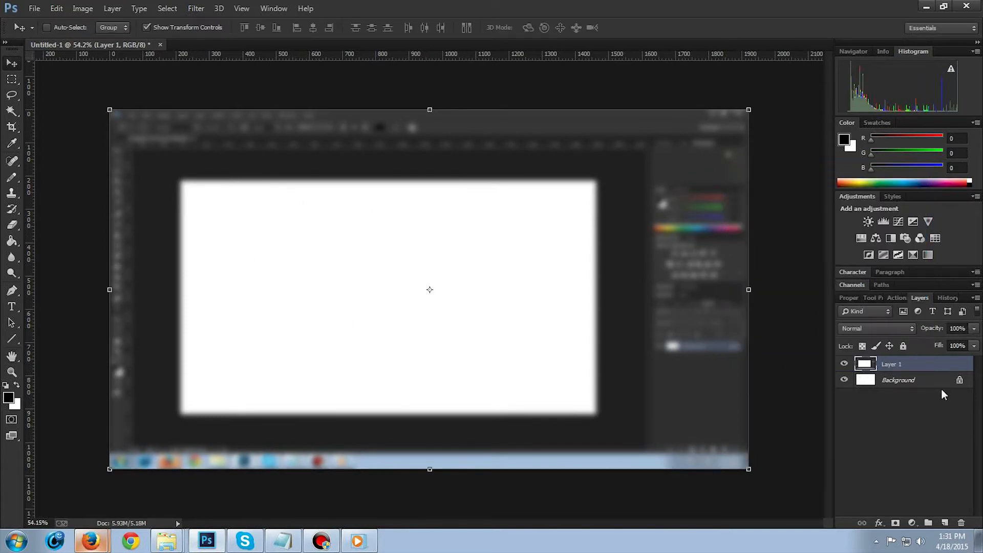
# Deselect the screenshot layer and start a point text layer near the upper-left corner of the canvas
pyautogui.click(895, 407)
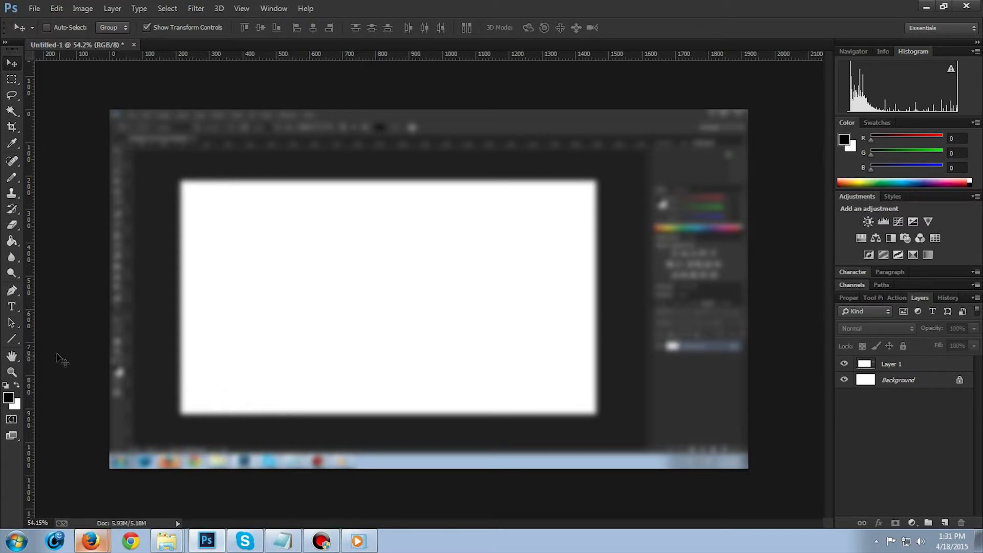
pyautogui.click(13, 309)
pyautogui.click(168, 182)
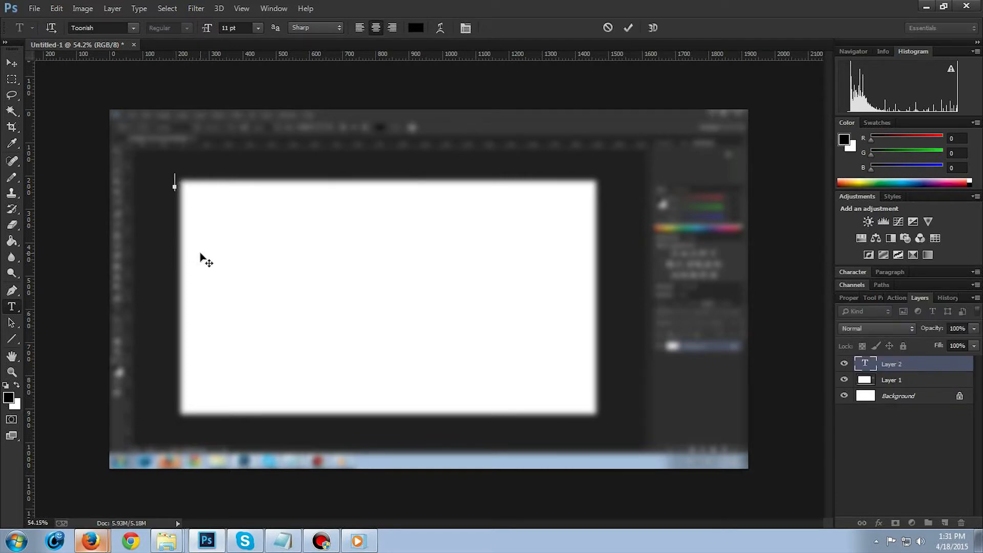
# Switch to the file explorer, look through the Pictures library, and find the title image in the desktop's NetMerc folder
pyautogui.rightClick(167, 542)
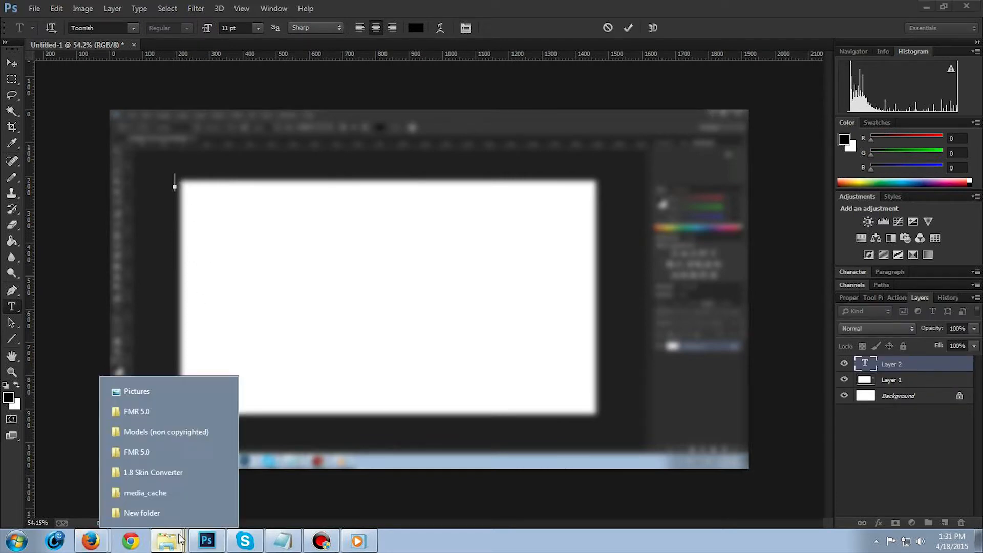
pyautogui.click(164, 392)
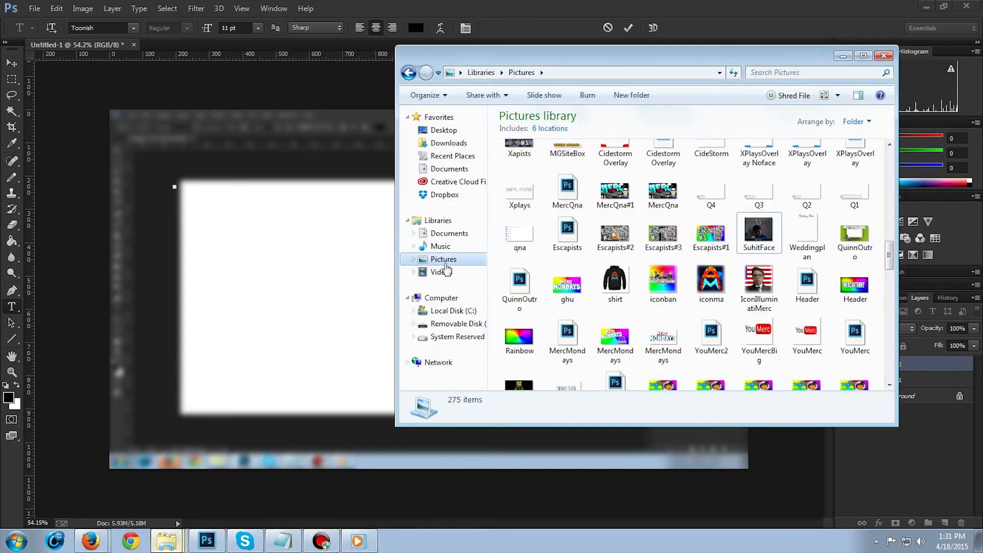
pyautogui.scroll(15, 679, 283)
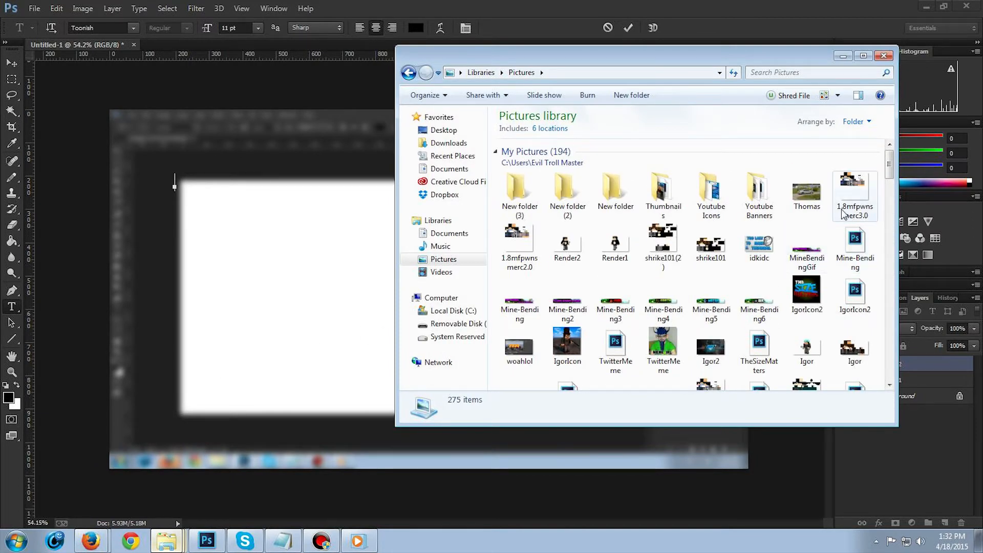
pyautogui.scroll(-3, 844, 216)
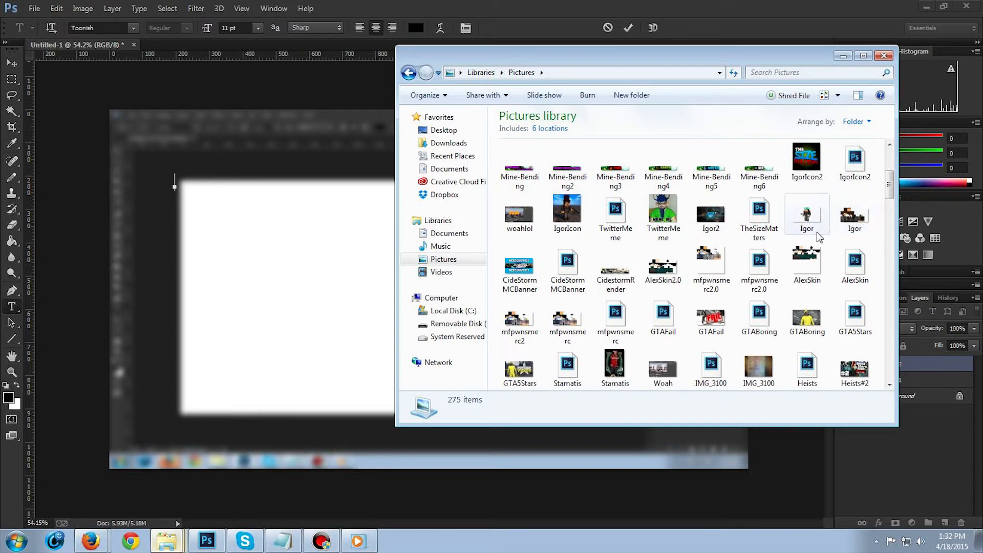
pyautogui.click(467, 130)
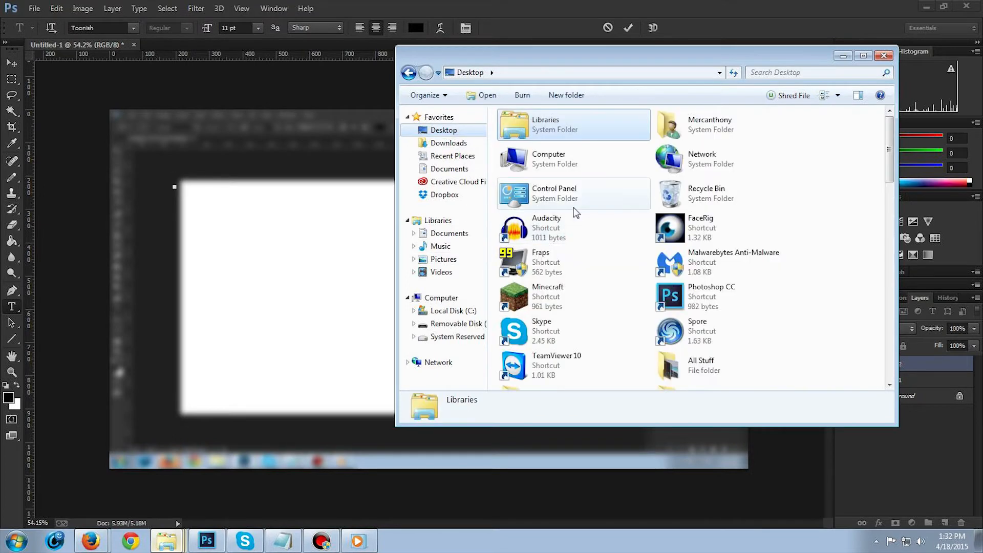
pyautogui.moveTo(890, 159); pyautogui.dragTo(882, 217)
pyautogui.doubleClick(799, 233)
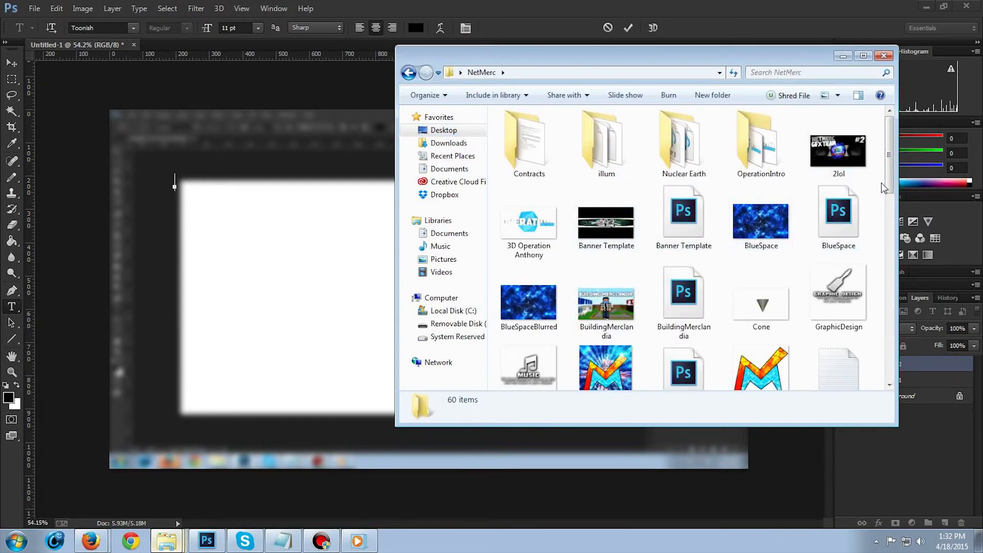
pyautogui.scroll(-5, 879, 190)
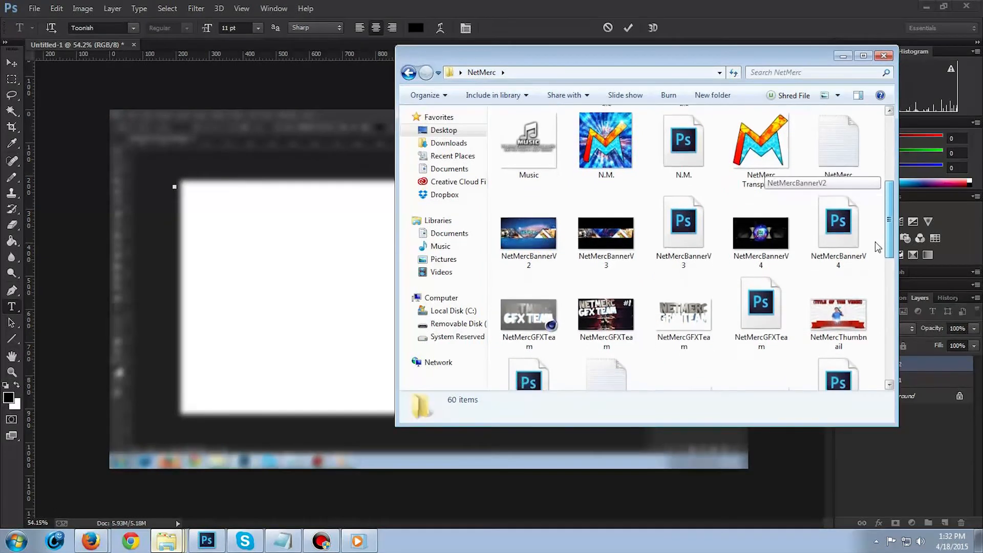
# End the text editing and place the NetMercGFXTeam lettering image from the NetMerc folder at the centre of the canvas
pyautogui.moveTo(683, 307); pyautogui.dragTo(357, 256)
pyautogui.click(10, 66)
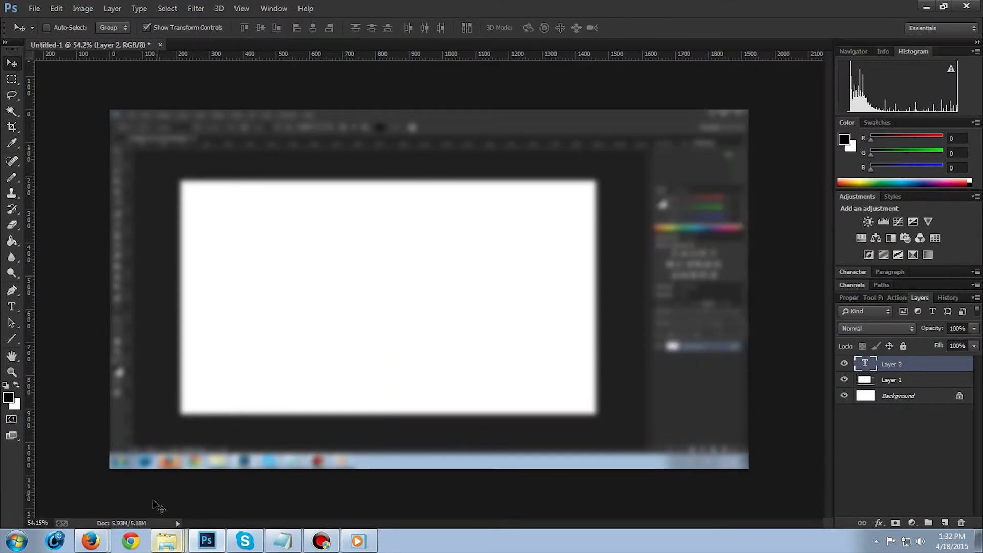
pyautogui.rightClick(173, 544)
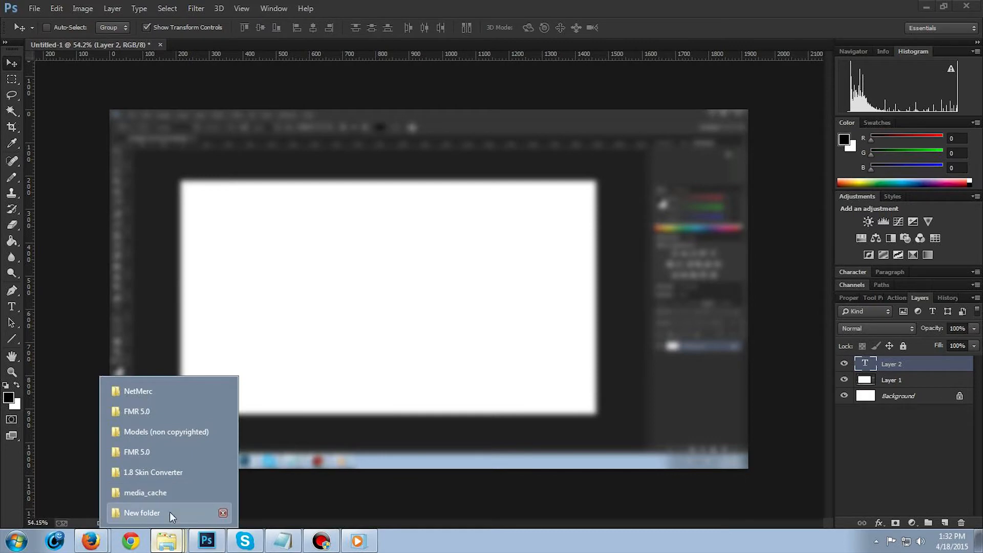
pyautogui.click(154, 391)
pyautogui.moveTo(684, 308); pyautogui.dragTo(248, 256)
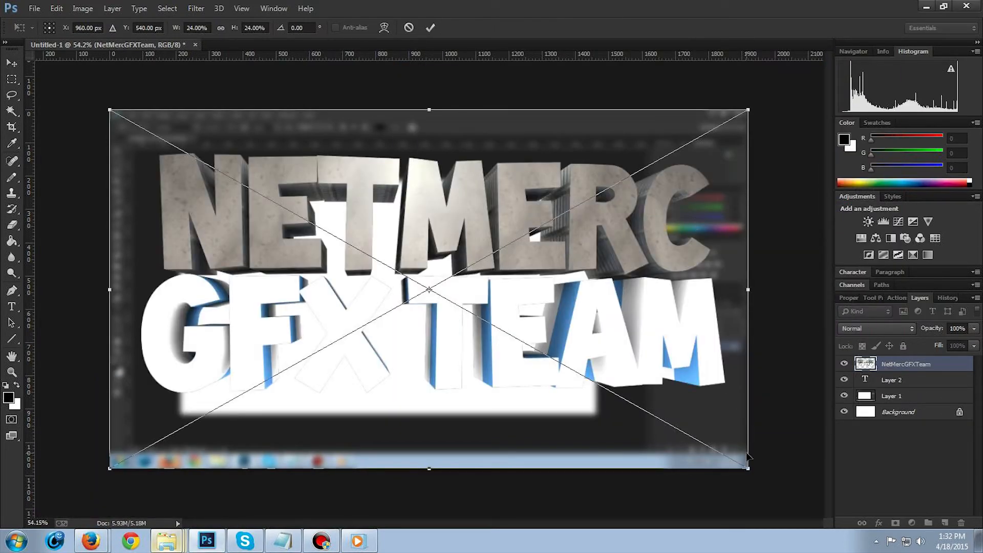
pyautogui.press('Return')
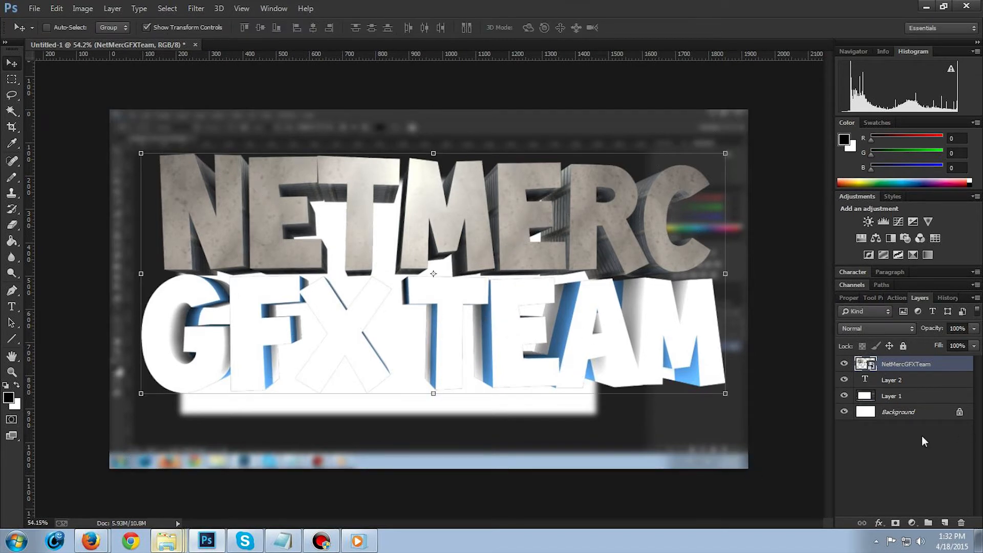
# Scale the NetMercGFXTeam lettering to about 14.9%, rotate it about -3.5°, and move it to the canvas's upper-left area
pyautogui.hotkey('ctrl', 't')
pyautogui.moveTo(748, 470); pyautogui.dragTo(538, 344)
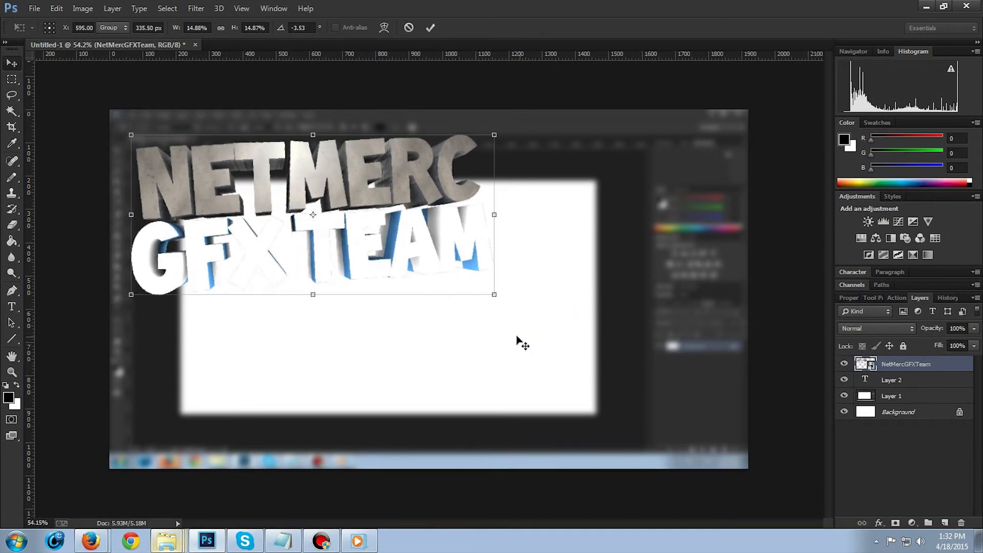
pyautogui.press('Return')
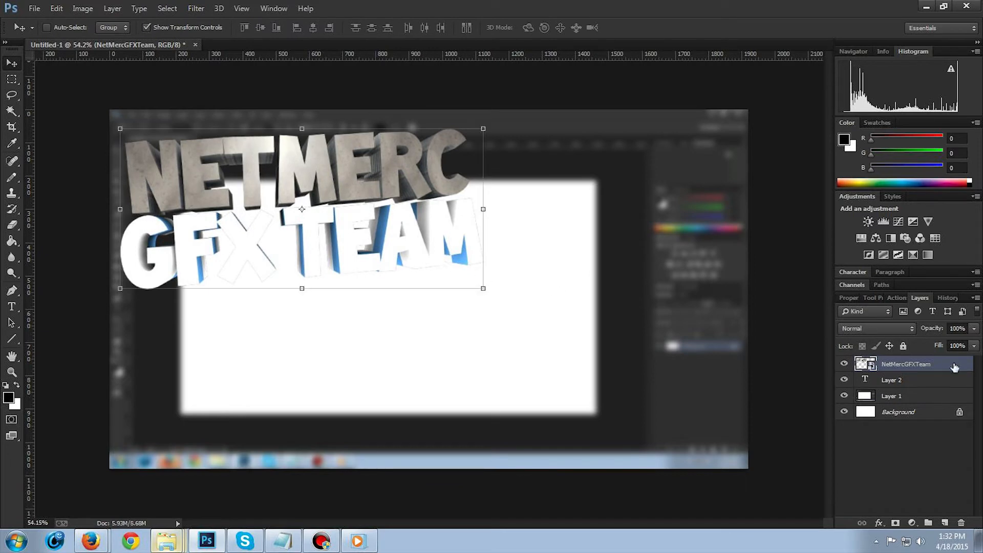
pyautogui.doubleClick(955, 367)
pyautogui.moveTo(946, 241); pyautogui.dragTo(889, 235)
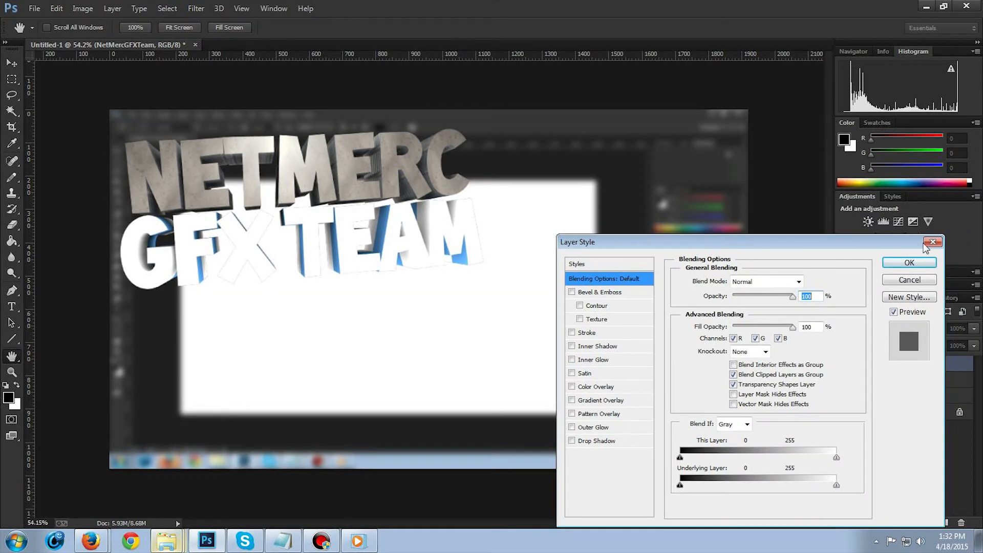
pyautogui.press('Return')
# Enable the Drop Shadow and Outer Glow layer effects on the NetMercGFXTeam layer
pyautogui.rightClick(954, 359)
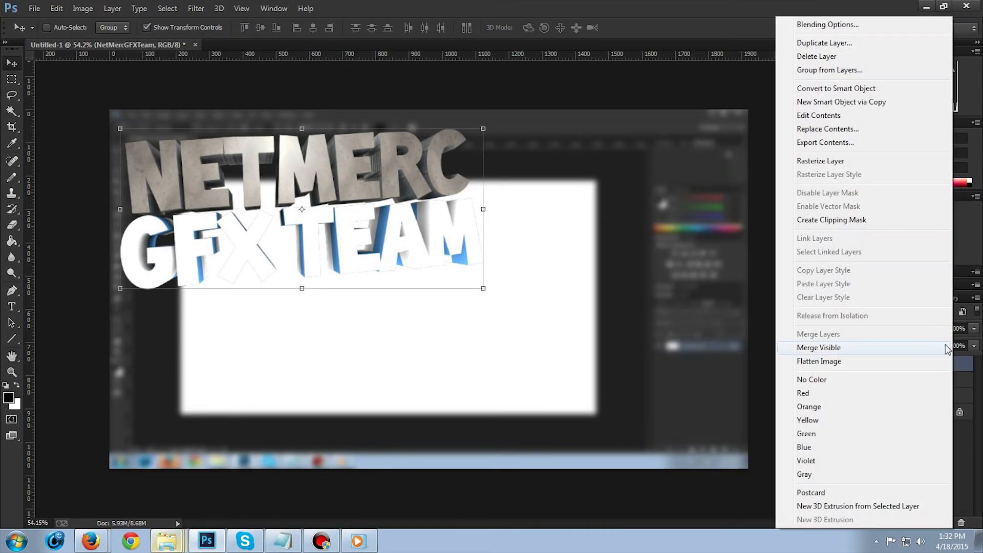
pyautogui.click(828, 24)
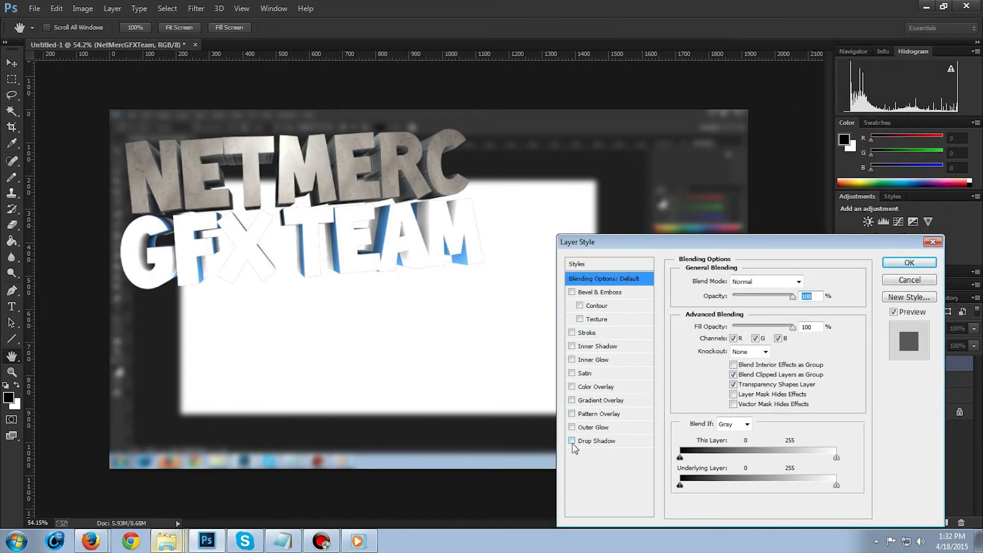
pyautogui.click(572, 441)
pyautogui.click(572, 427)
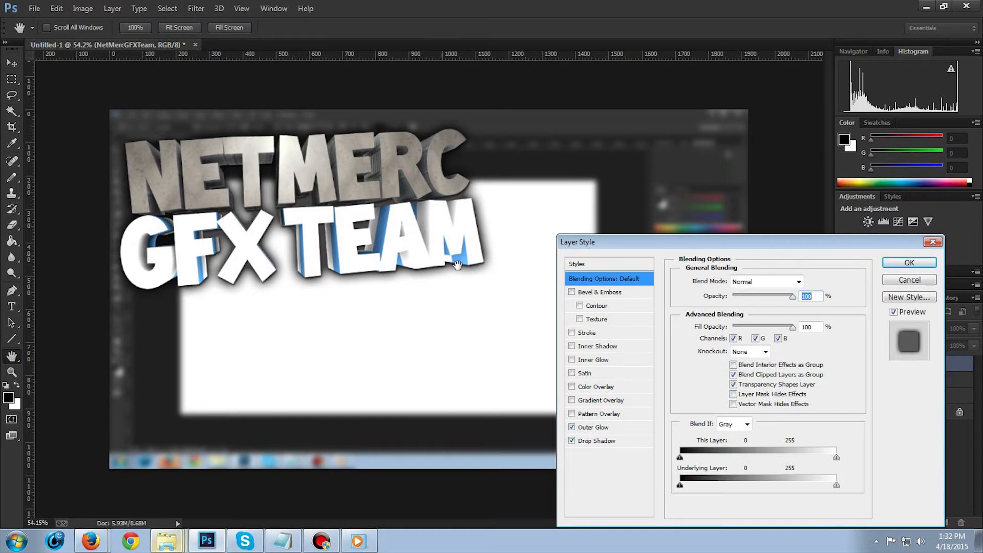
# Set the NetMercGFXTeam lettering's Outer Glow colour to black (#000000), apply the layer style, collapse its effects list and deselect the layer
pyautogui.click(597, 441)
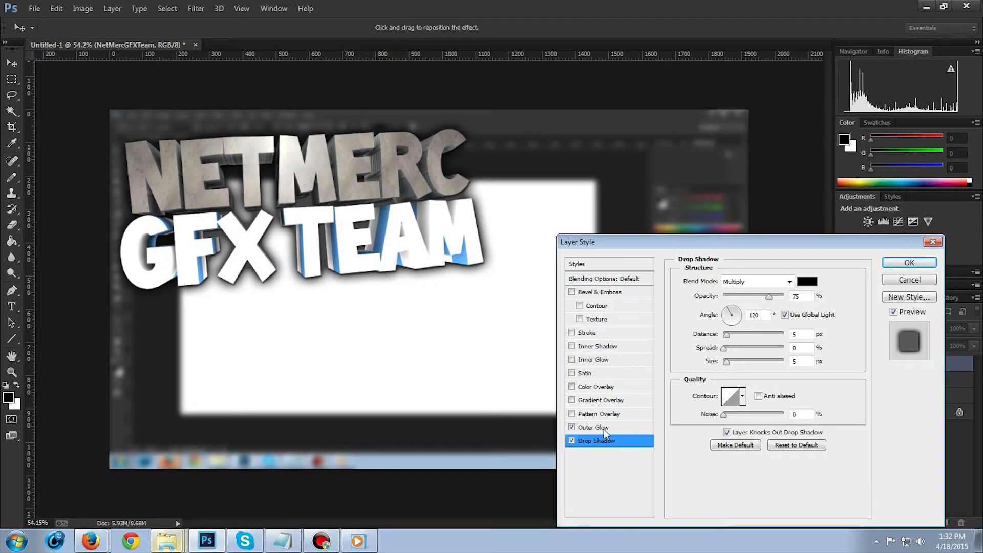
pyautogui.click(594, 428)
pyautogui.click(707, 326)
pyautogui.click(444, 257)
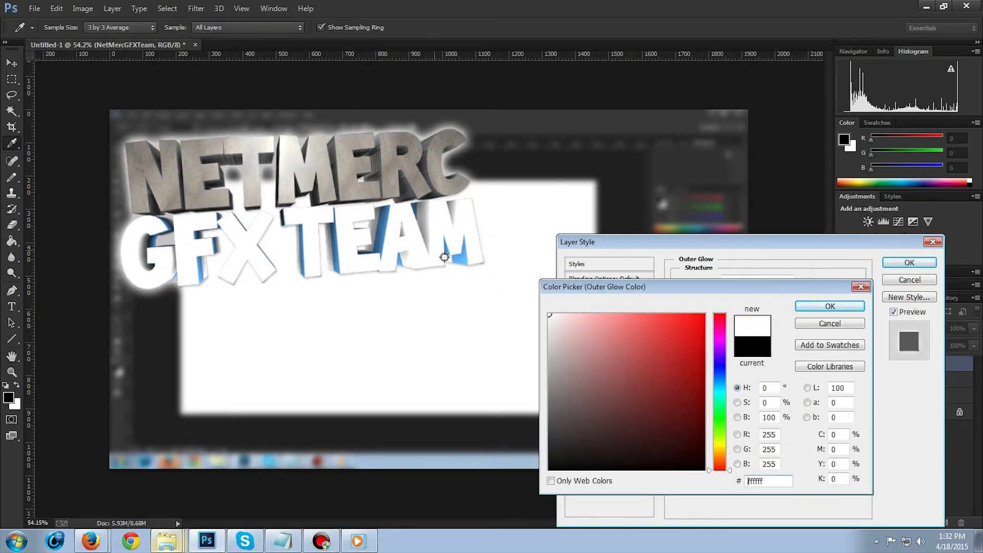
pyautogui.moveTo(627, 347); pyautogui.dragTo(615, 470)
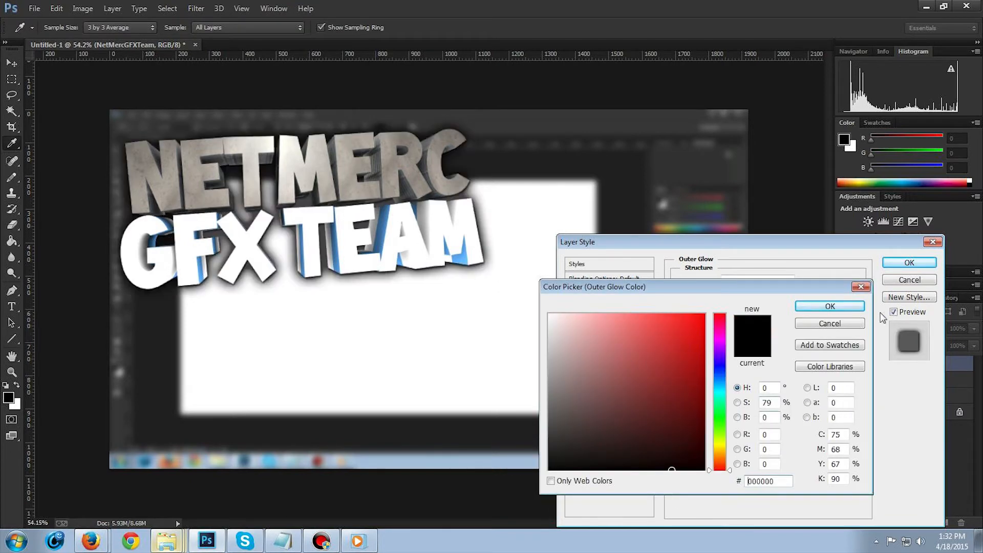
pyautogui.click(830, 306)
pyautogui.click(902, 264)
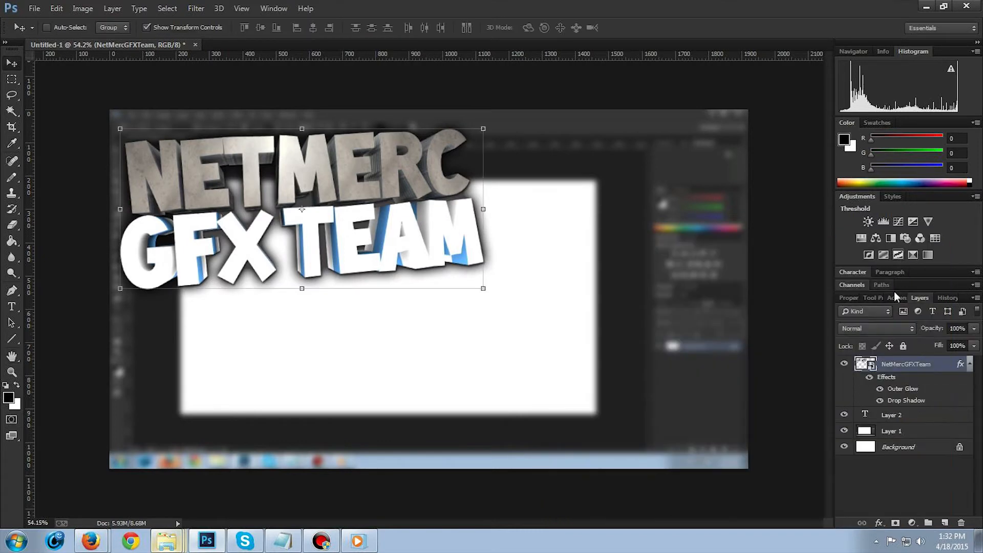
pyautogui.click(970, 365)
pyautogui.click(874, 482)
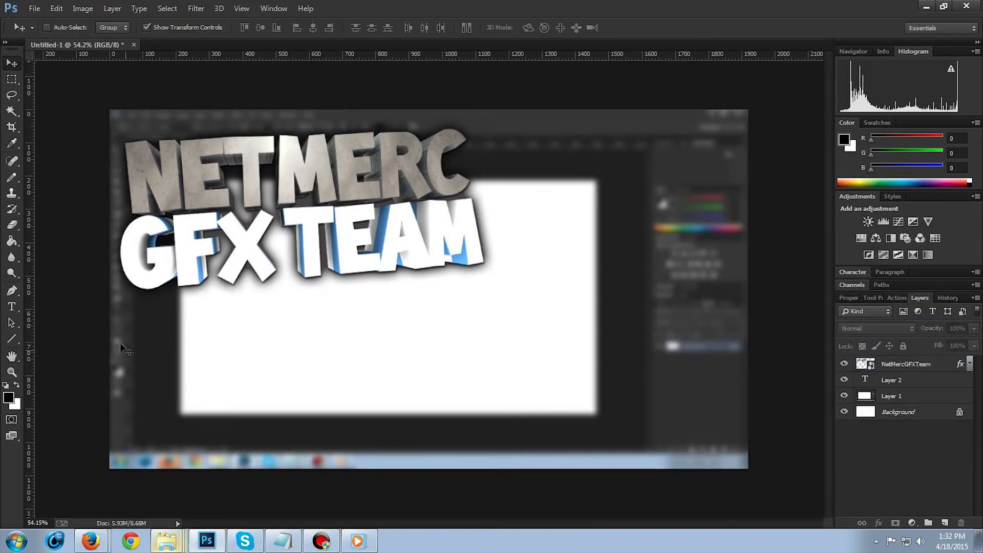
# Add the text "#1" in the canvas's upper-right area and select all of it
pyautogui.click(11, 306)
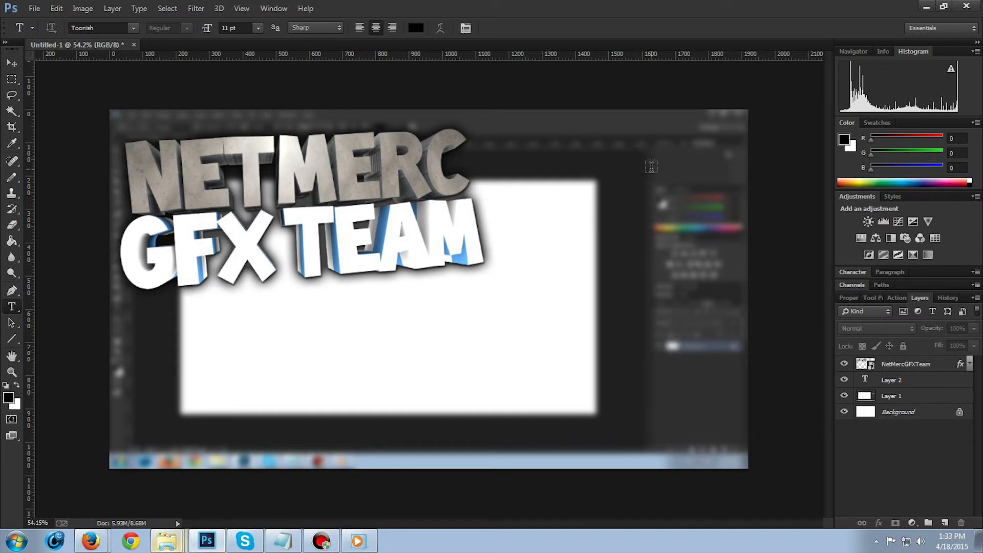
pyautogui.click(651, 168)
pyautogui.write('#1')
pyautogui.hotkey('ctrl', 'a')
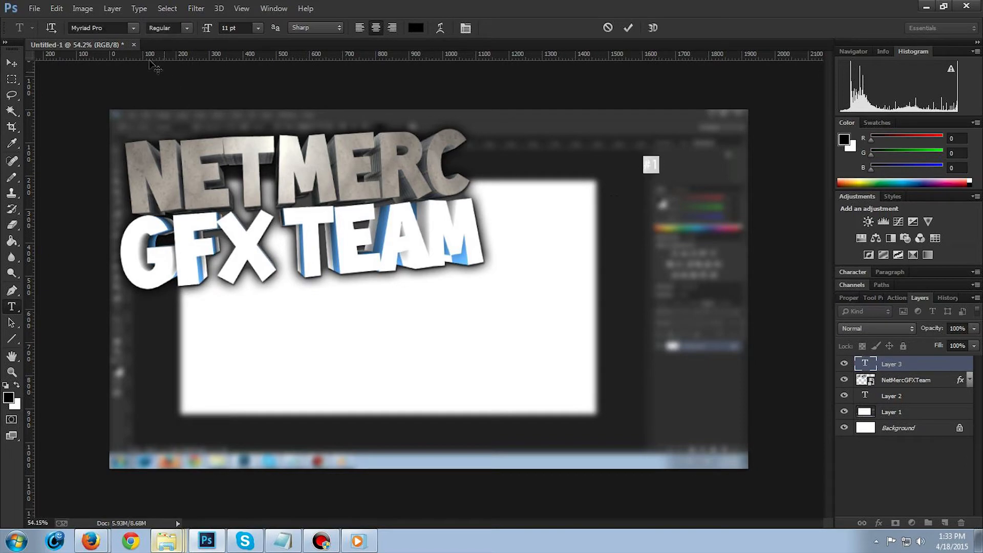
# Change the "#1" text to a heavy display typeface and finish the text editing
pyautogui.click(133, 29)
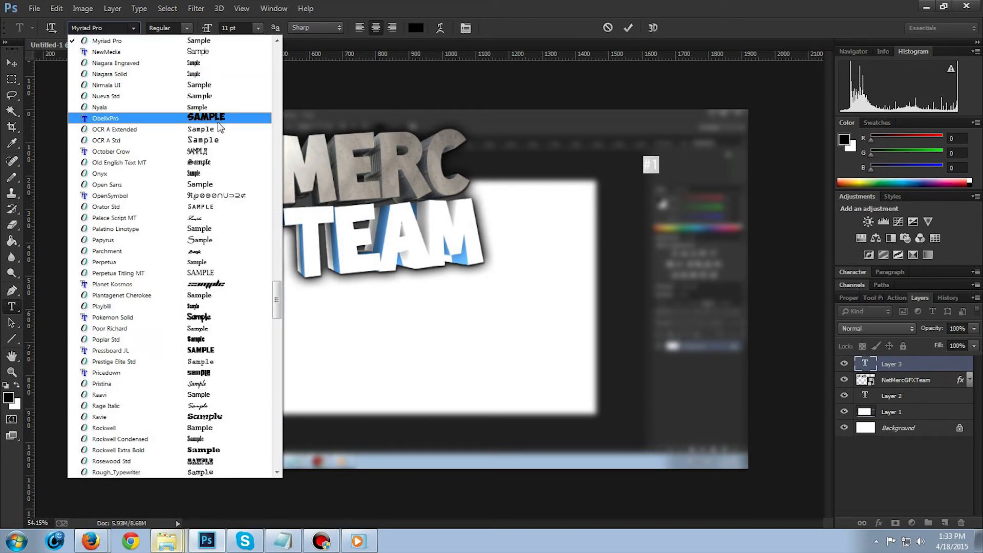
pyautogui.moveTo(279, 314); pyautogui.dragTo(279, 342)
pyautogui.click(108, 27)
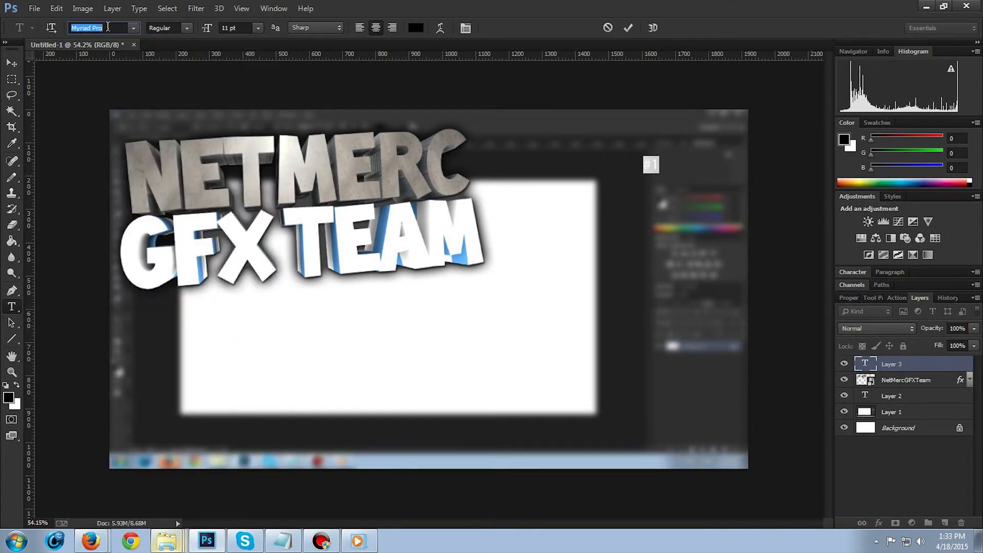
pyautogui.write('Impact')
pyautogui.press('Return')
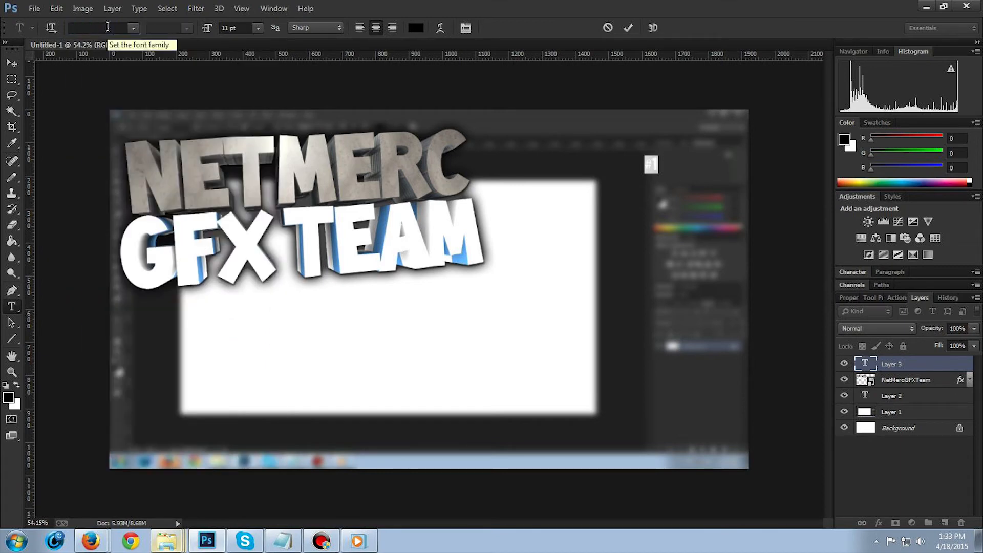
pyautogui.click(11, 62)
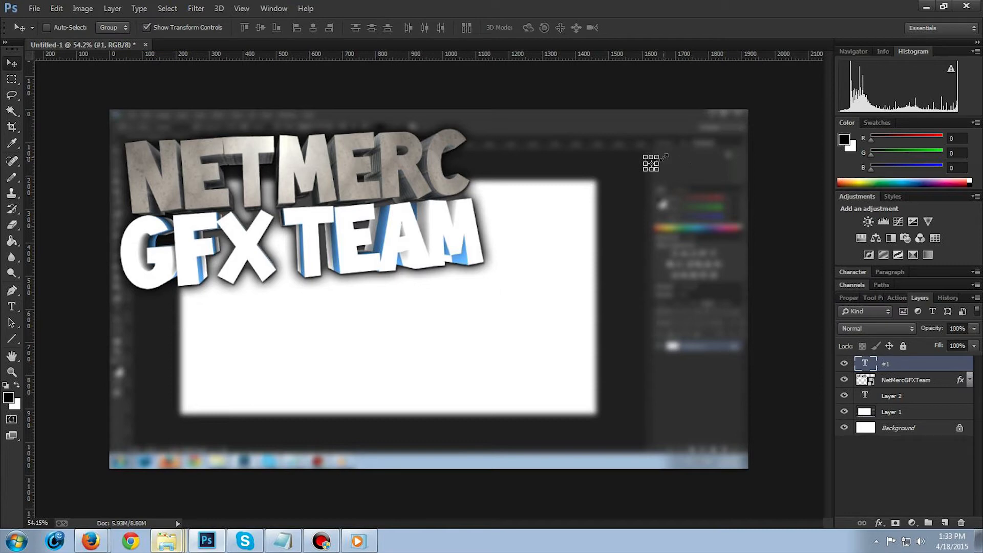
# Scale the "#1" text up to about 80.5 pt and place it in the canvas's upper-right corner
pyautogui.hotkey('ctrl', 't')
pyautogui.moveTo(692, 139); pyautogui.dragTo(723, 119)
pyautogui.moveTo(645, 172); pyautogui.dragTo(606, 222)
pyautogui.moveTo(666, 195); pyautogui.dragTo(686, 202)
pyautogui.press('Return')
# Set the # character to ObelixPro at 60 pt, and move the "#1" text slightly up and left inside the canvas
pyautogui.click(11, 306)
pyautogui.moveTo(635, 185); pyautogui.dragTo(685, 184)
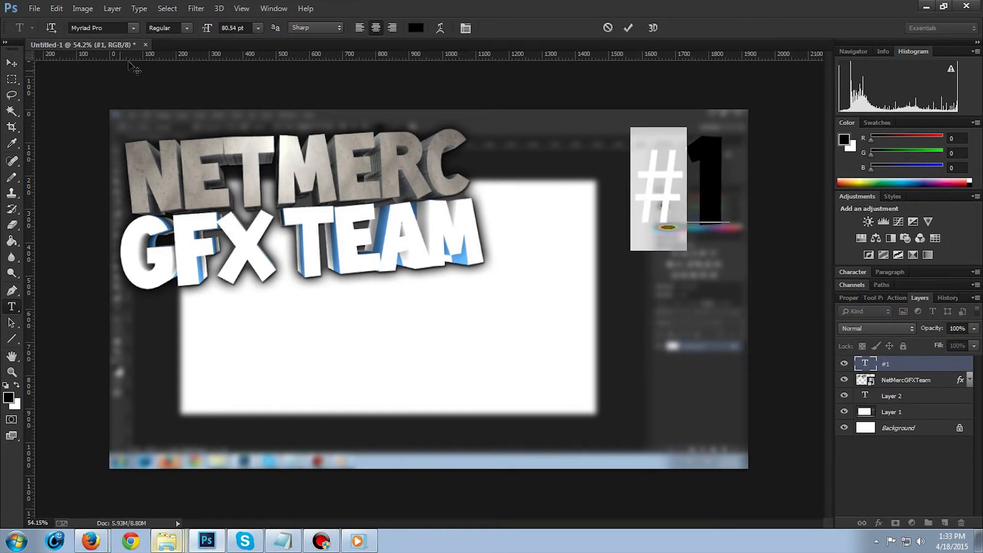
pyautogui.click(132, 28)
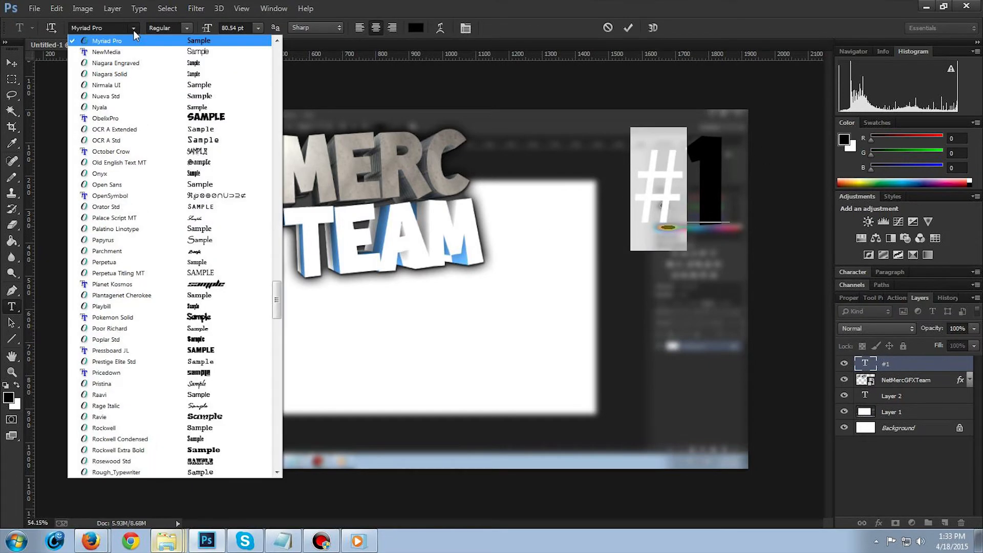
pyautogui.click(189, 120)
pyautogui.click(259, 29)
pyautogui.click(251, 236)
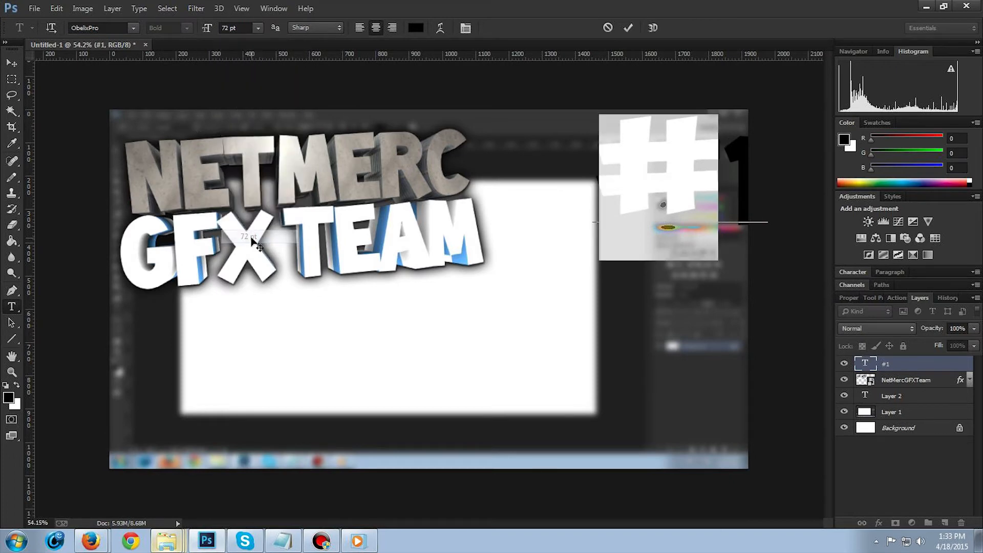
pyautogui.click(258, 28)
pyautogui.click(247, 224)
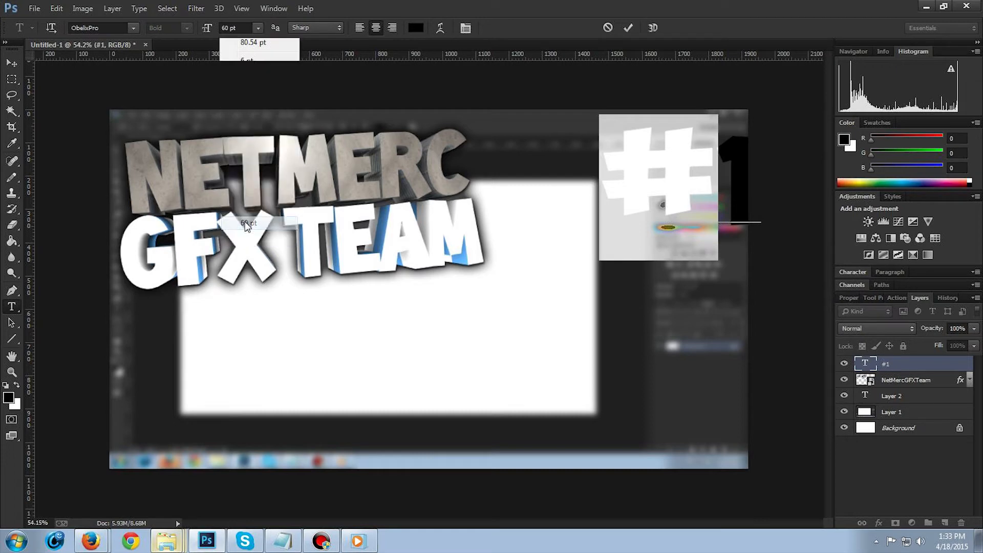
pyautogui.click(11, 62)
pyautogui.moveTo(709, 204); pyautogui.dragTo(690, 199)
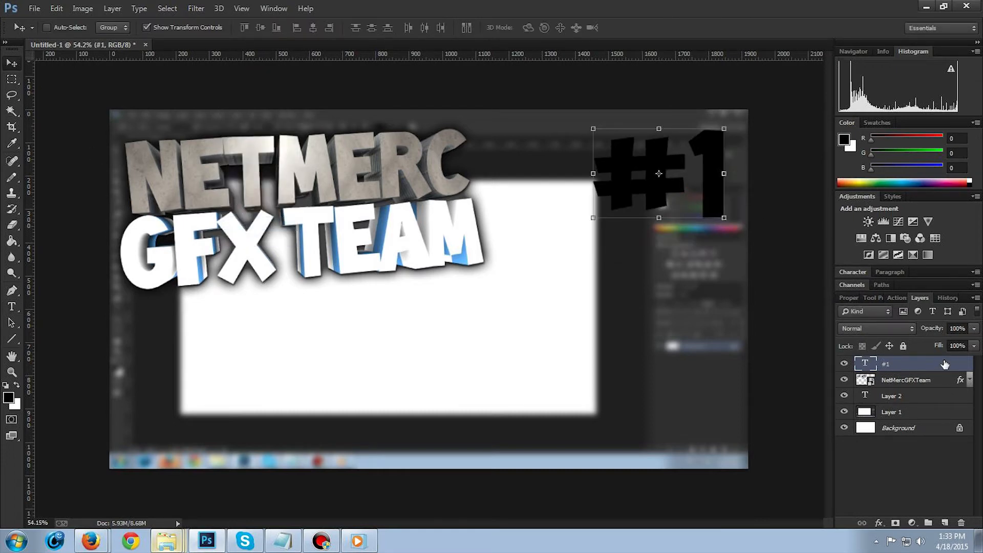
# Add a Gradient Overlay effect to the #1 layer using the Gray gradient preset
pyautogui.doubleClick(943, 366)
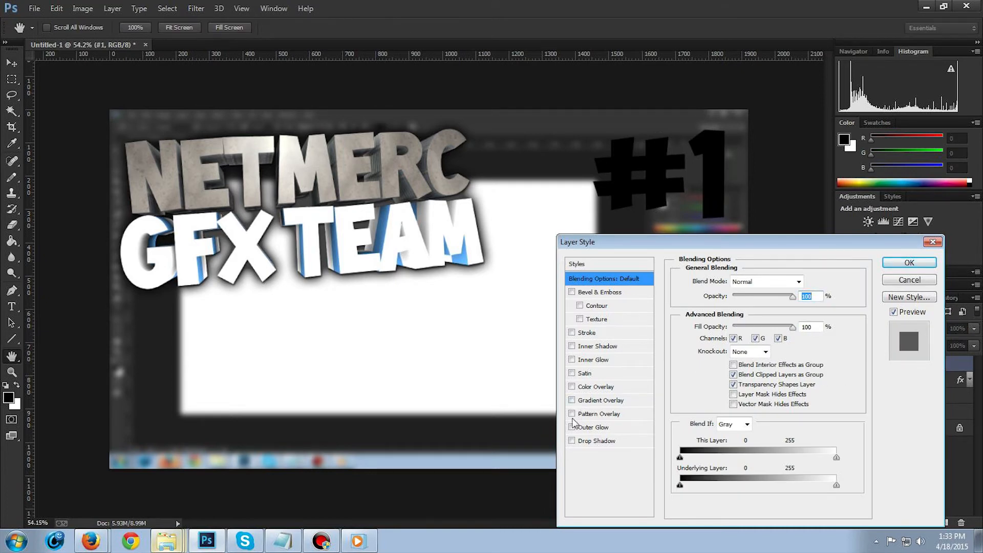
pyautogui.click(572, 401)
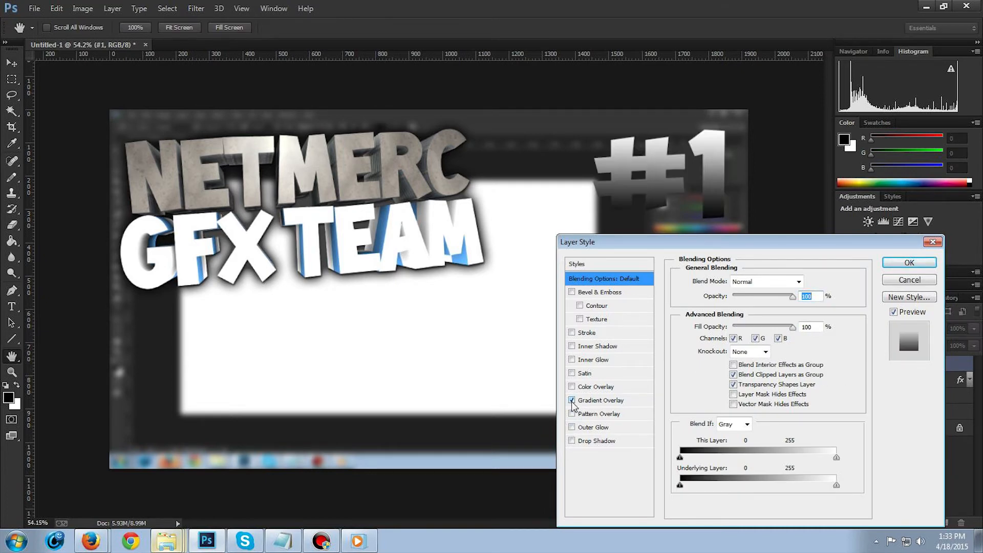
pyautogui.click(594, 401)
pyautogui.click(741, 312)
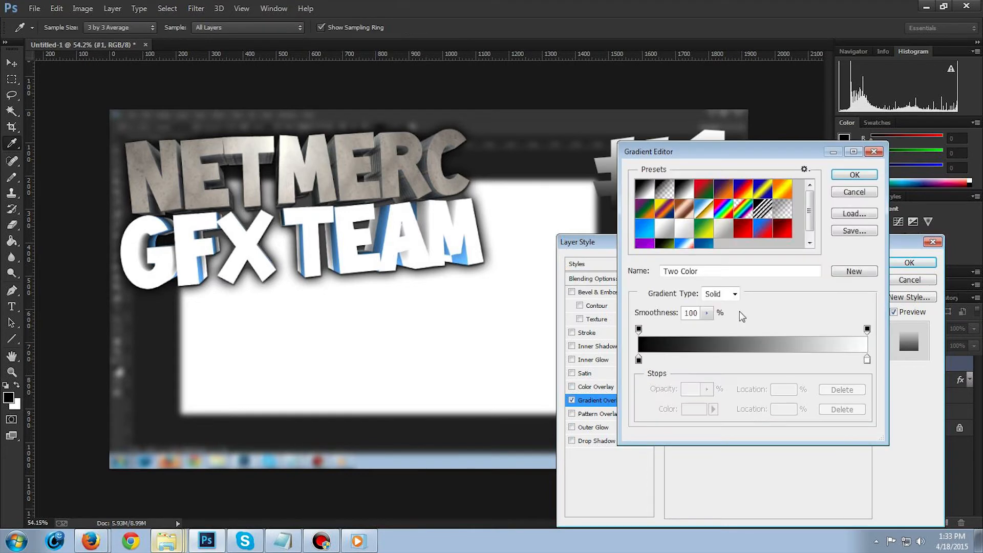
pyautogui.click(684, 228)
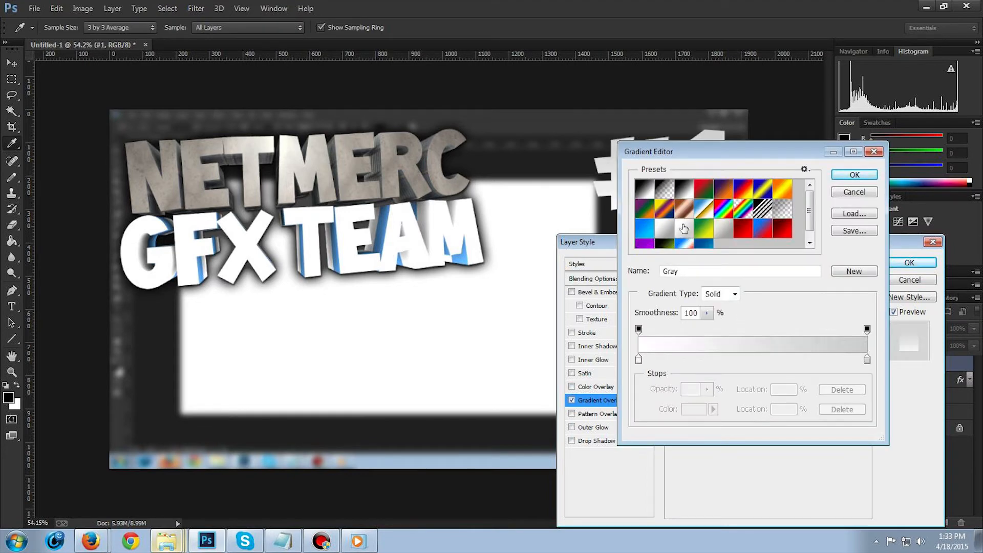
pyautogui.moveTo(709, 154); pyautogui.dragTo(562, 233)
pyautogui.click(709, 254)
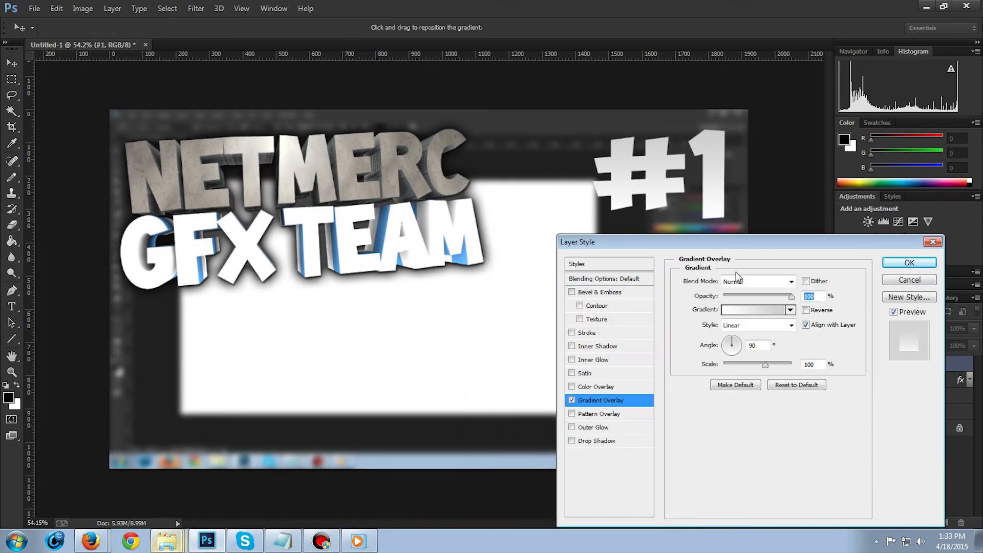
# Reverse the #1 layer's gradient overlay and change its gradient to the light-to-mid-grey preset named Custom
pyautogui.click(773, 311)
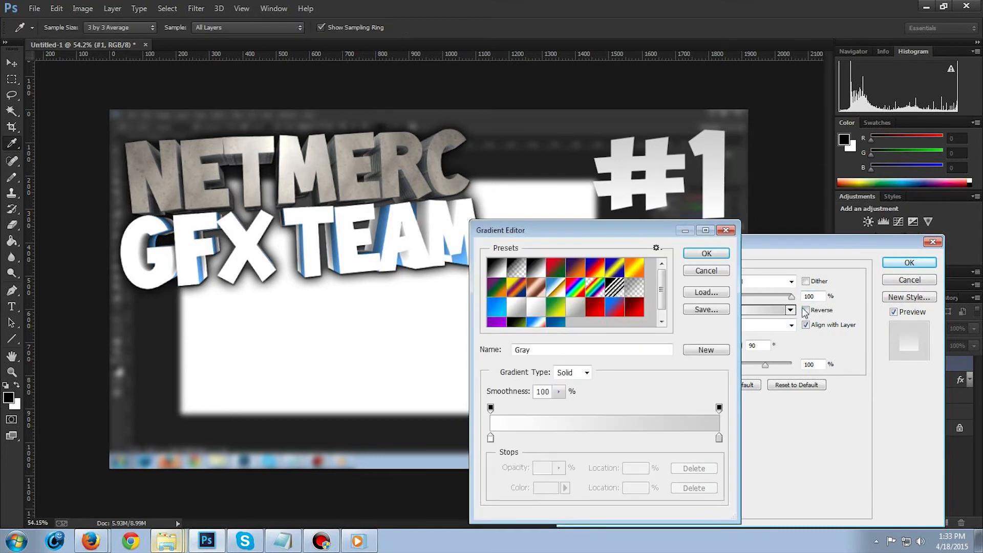
pyautogui.press('Escape')
pyautogui.click(806, 310)
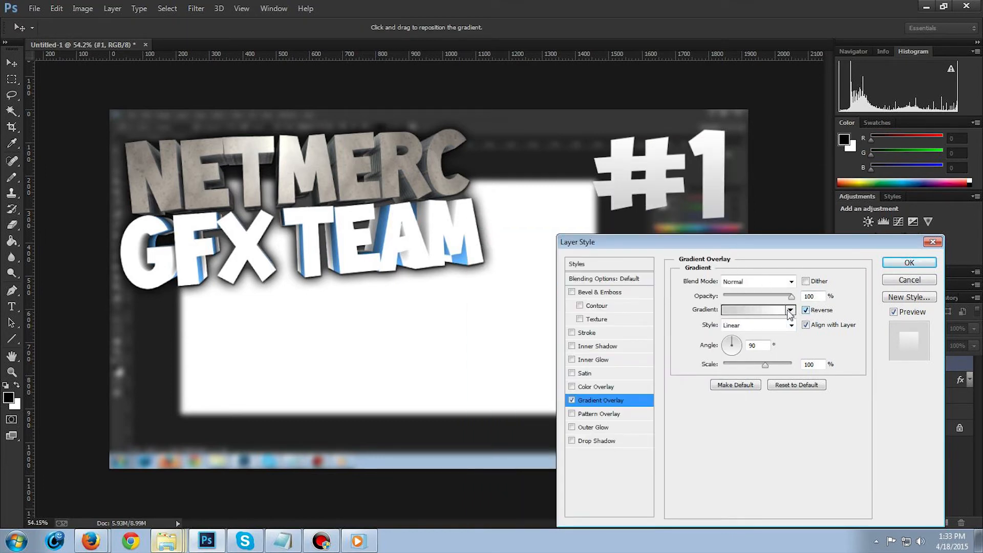
pyautogui.click(757, 310)
pyautogui.click(492, 311)
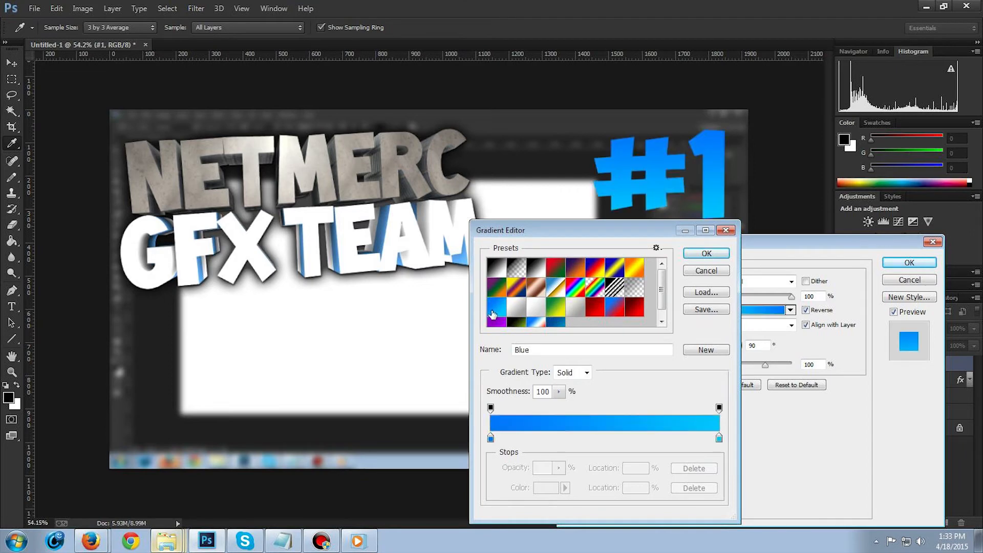
pyautogui.click(590, 314)
pyautogui.click(574, 314)
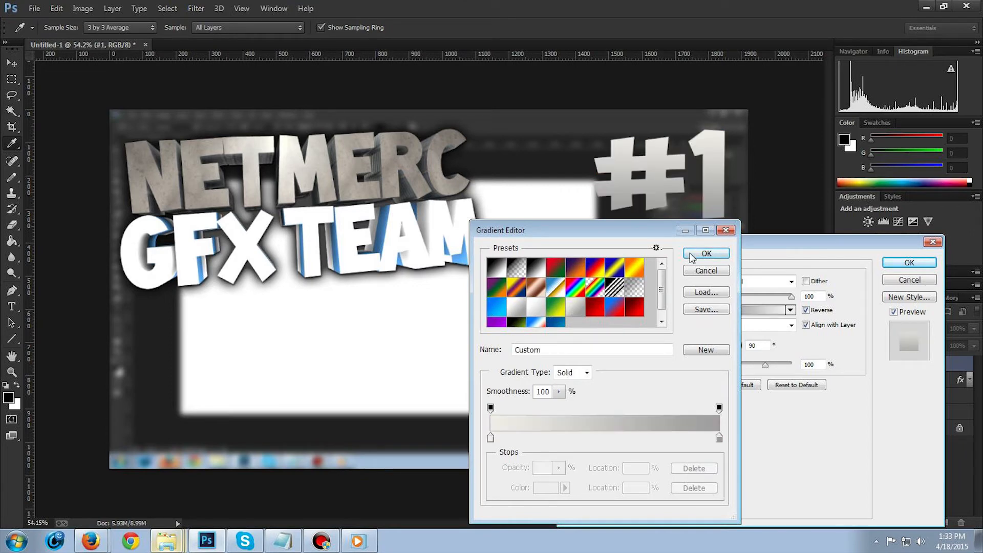
pyautogui.click(706, 253)
# Enable Outer Glow and Drop Shadow on the #1 layer, apply the style, collapse its effects list and deselect the layer
pyautogui.click(572, 441)
pyautogui.click(572, 427)
pyautogui.click(572, 442)
pyautogui.click(572, 441)
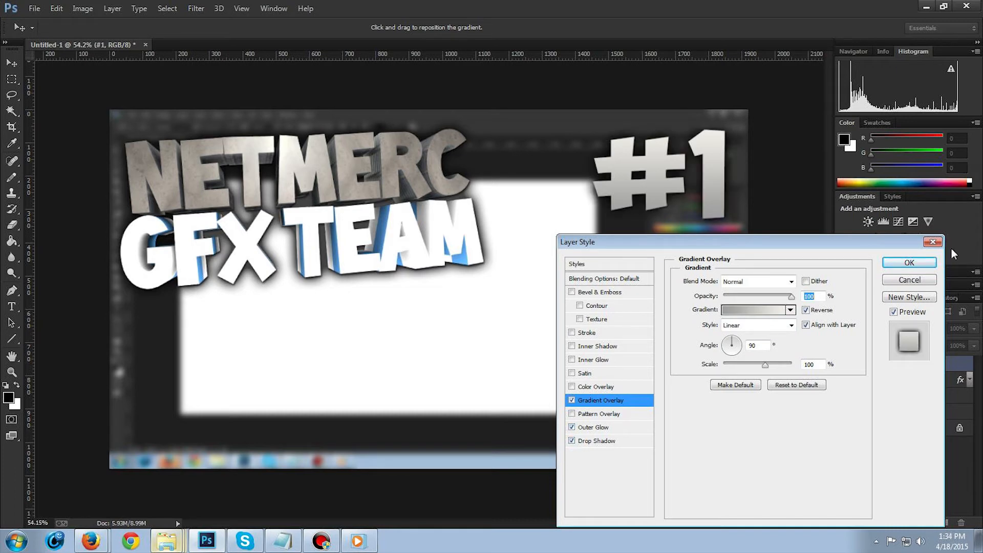
pyautogui.click(915, 265)
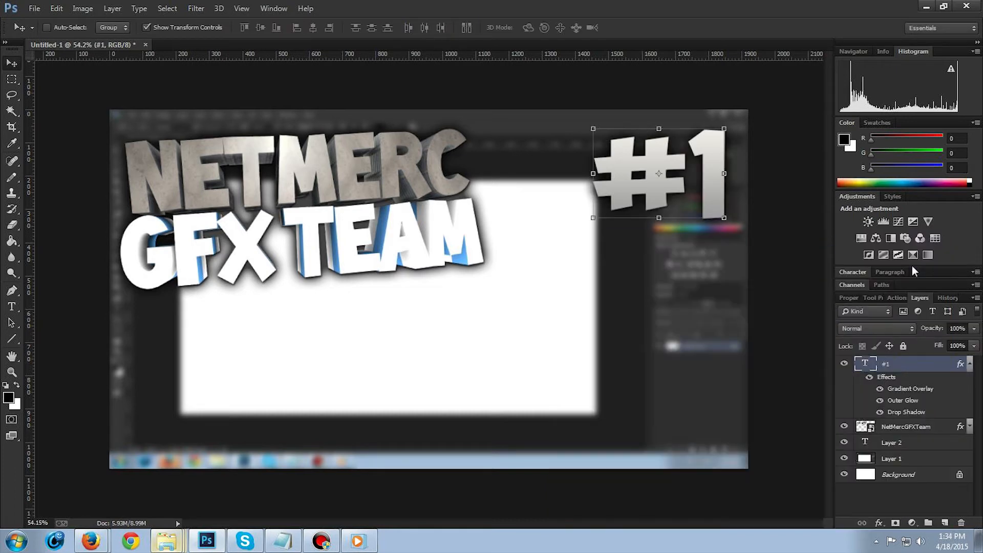
pyautogui.click(969, 364)
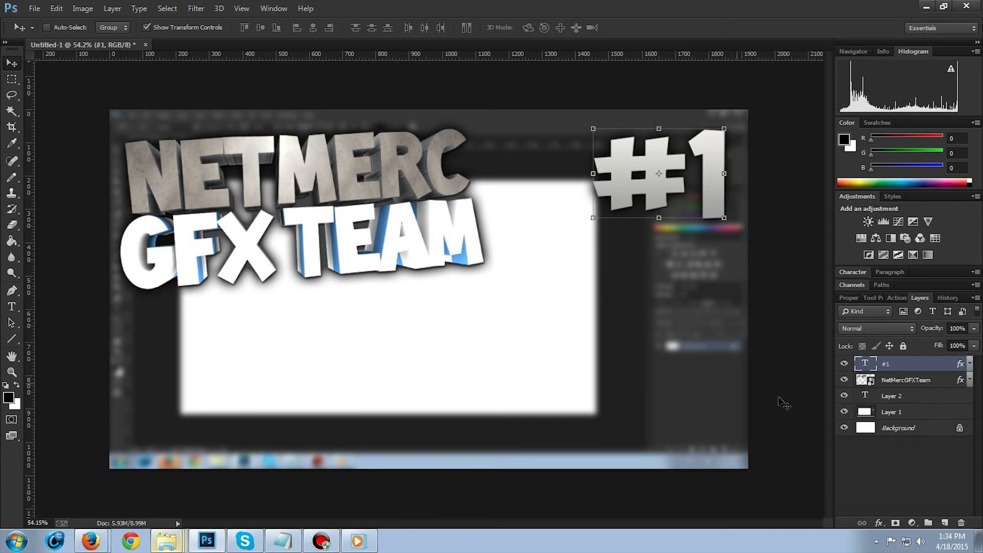
pyautogui.click(871, 474)
# Add the text "HOW TO:" in the Toonish font in the canvas's lower-left area
pyautogui.click(11, 307)
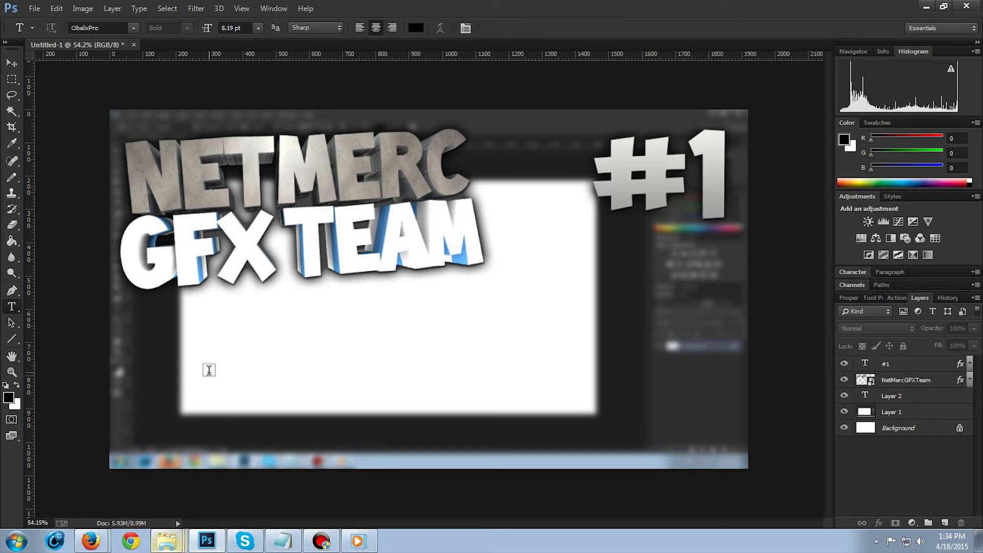
pyautogui.click(209, 370)
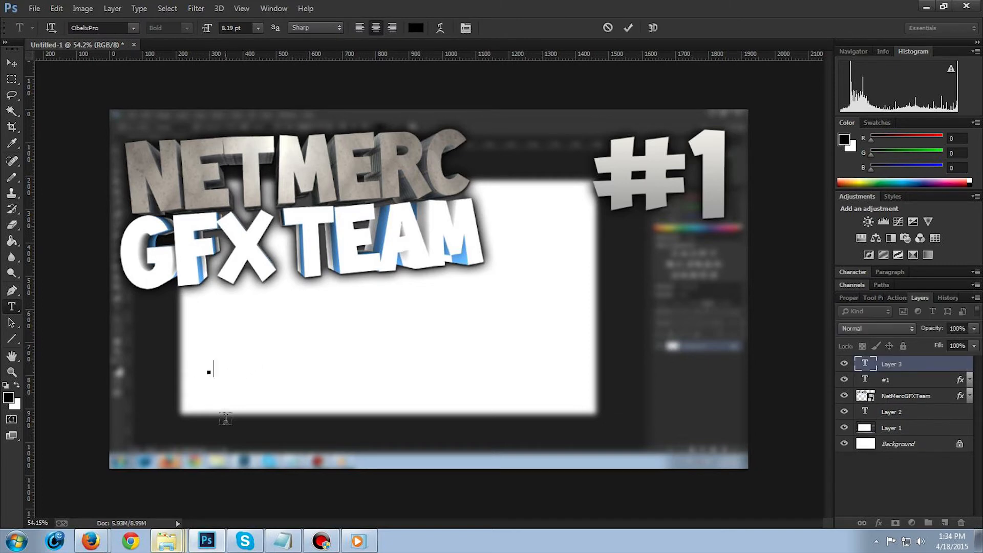
pyautogui.write('HOW')
pyautogui.hotkey('ctrl', 'a')
pyautogui.click(111, 25)
pyautogui.write('Toonish')
pyautogui.press('Return')
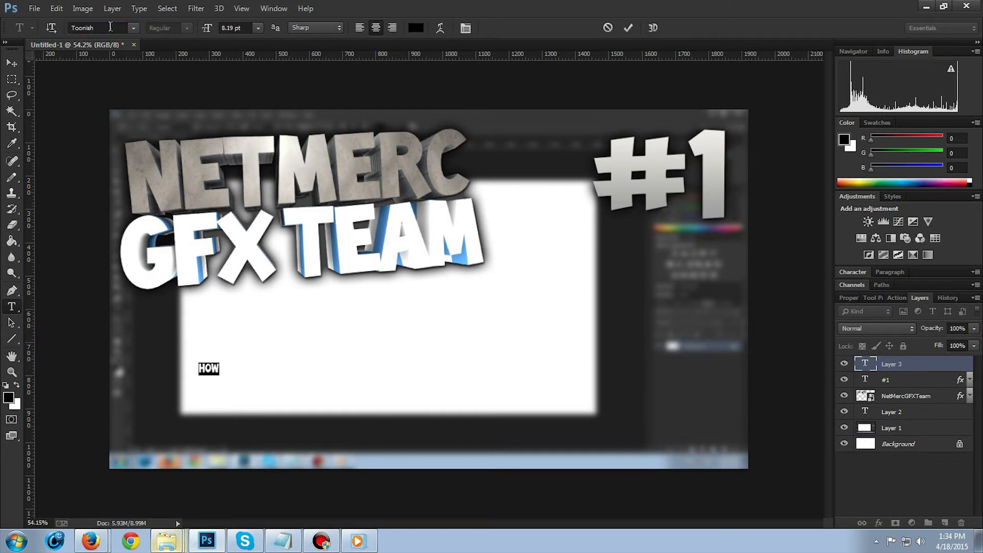
pyautogui.click(219, 361)
pyautogui.write('TO:')
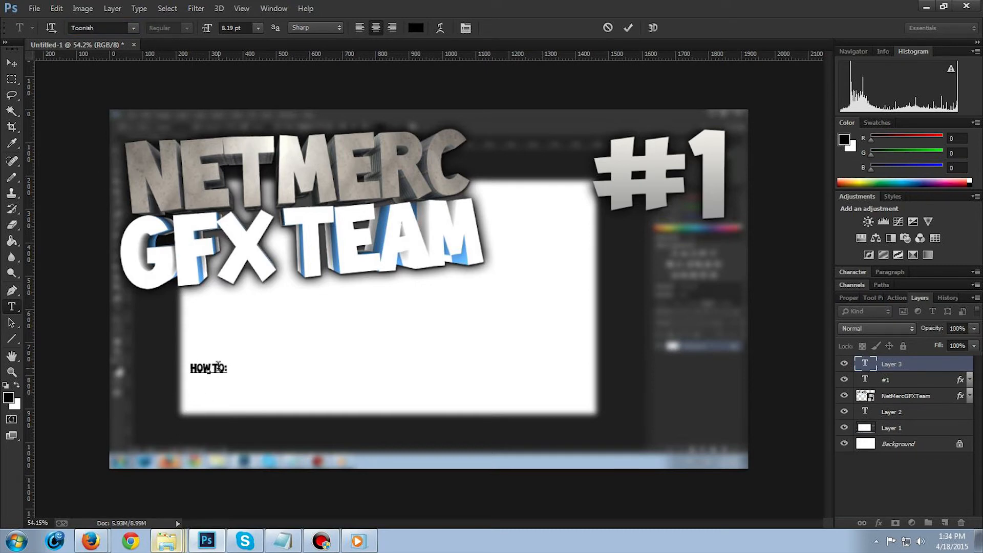
# Enlarge the "HOW TO:" text and position it below the lettering, in the lower middle of the canvas
pyautogui.click(11, 63)
pyautogui.moveTo(228, 362); pyautogui.dragTo(449, 293)
pyautogui.moveTo(387, 322); pyautogui.dragTo(519, 326)
pyautogui.press('Return')
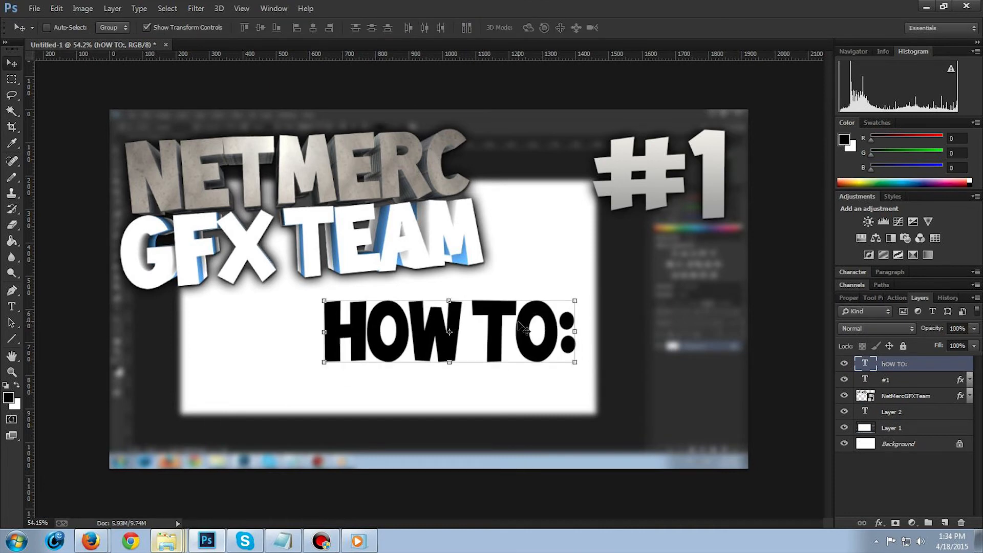
# Duplicate the "HOW TO:" text layer and place the copy directly below the original
pyautogui.hotkey('ctrl', 'j')
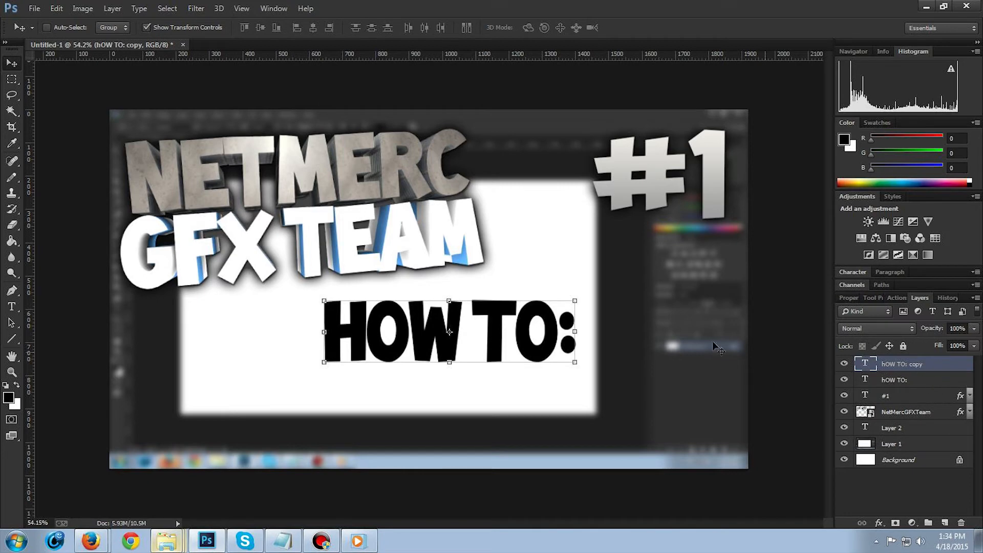
pyautogui.moveTo(506, 333); pyautogui.dragTo(489, 395)
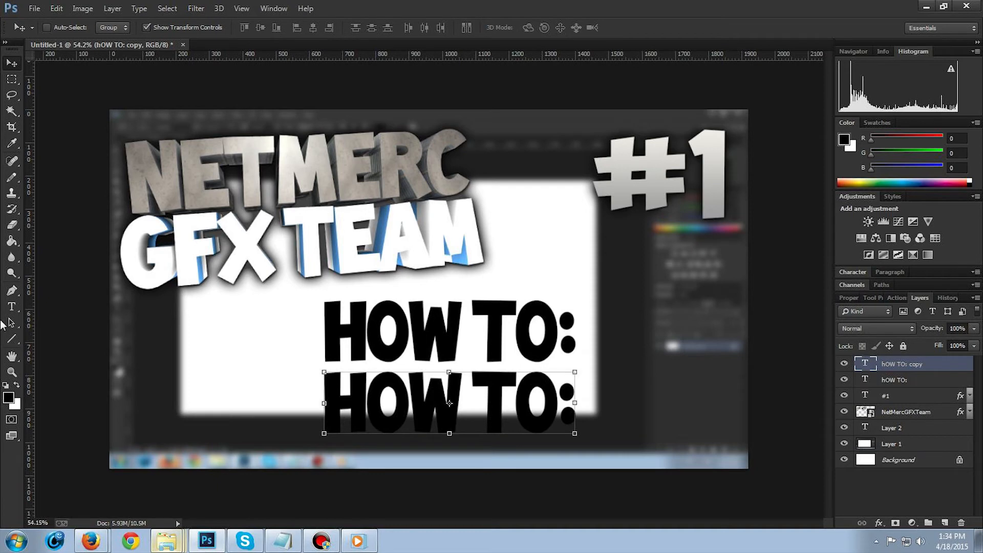
# Replace the text of the lower "HOW TO:" copy with "MAKE A THUMBNAIL"
pyautogui.click(12, 307)
pyautogui.click(404, 397)
pyautogui.hotkey('ctrl', 'a')
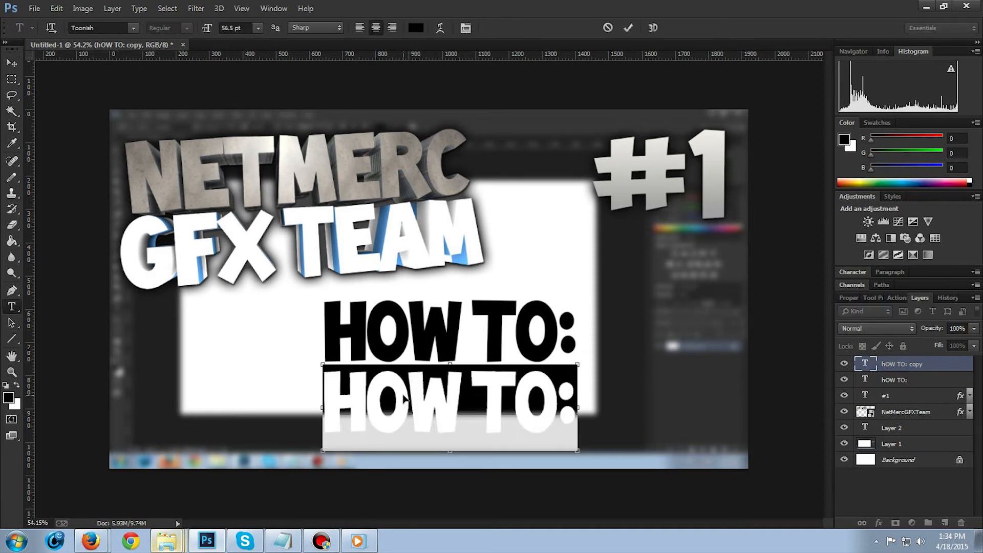
pyautogui.write('MAKE A THUMBNAIL')
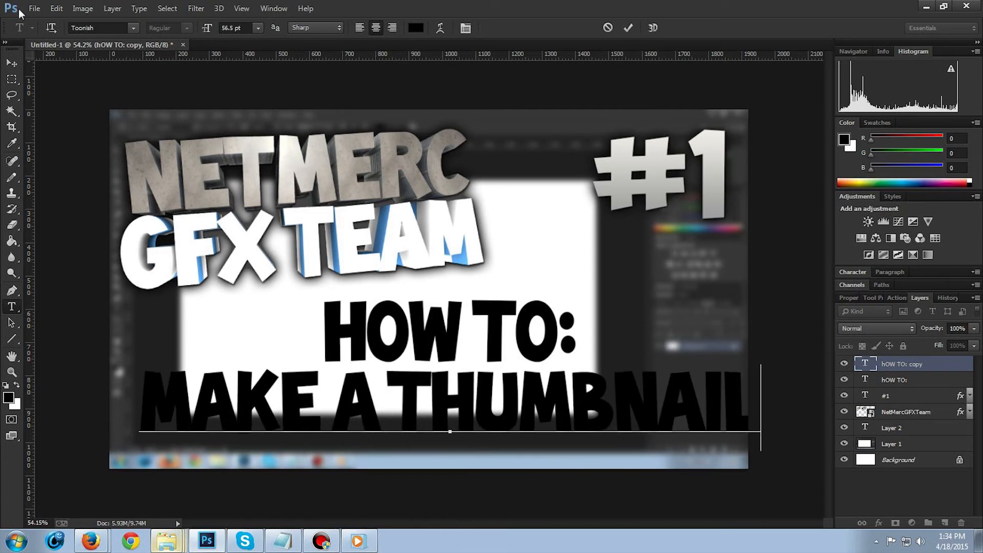
# Shift the "HOW TO:" and "MAKE A THUMBNAIL" texts left together so both fit inside the canvas
pyautogui.click(13, 65)
pyautogui.keyDown('shift'); pyautogui.click(918, 380); pyautogui.keyUp('shift')
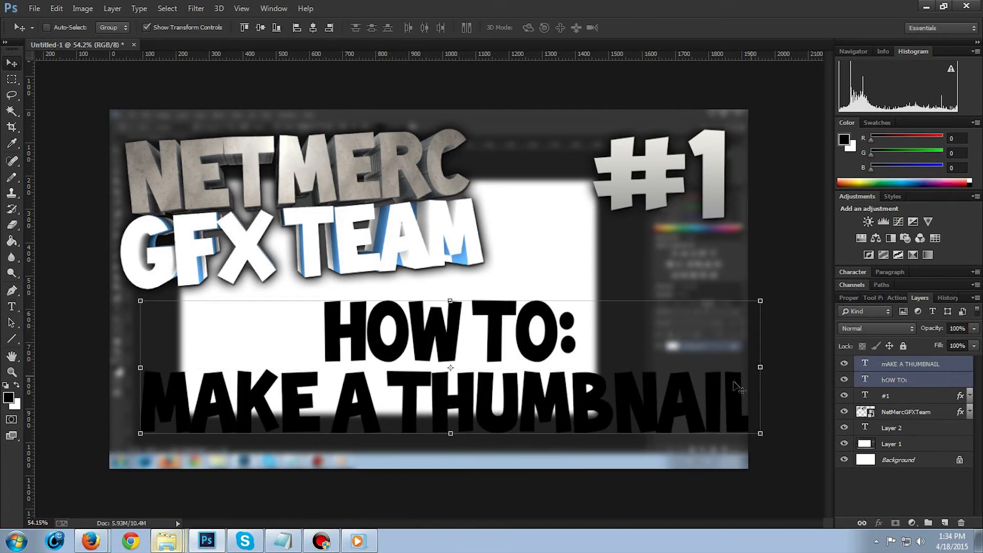
pyautogui.moveTo(699, 400); pyautogui.dragTo(683, 400)
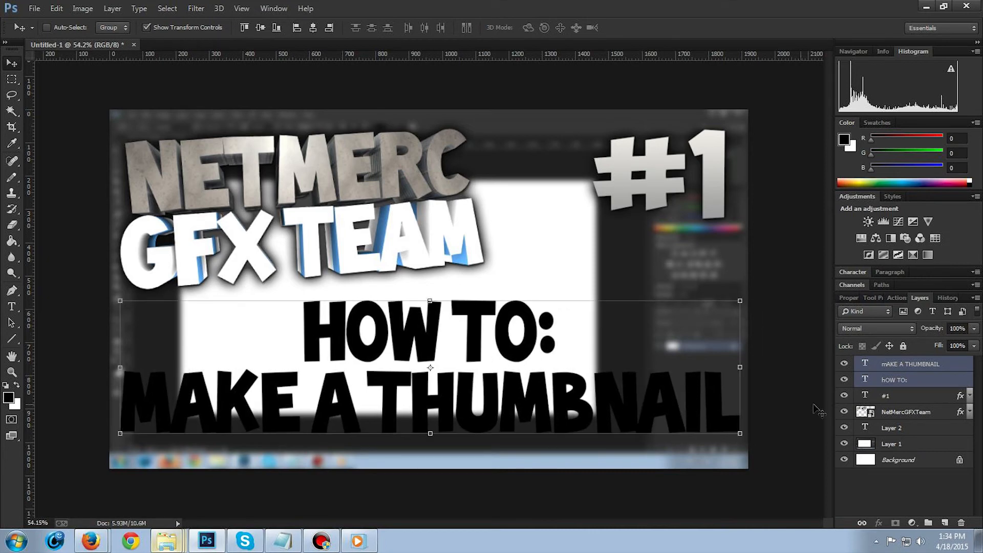
# Give the "HOW TO:" layer a Gradient Overlay using the Gray preset with Reverse enabled
pyautogui.click(942, 383)
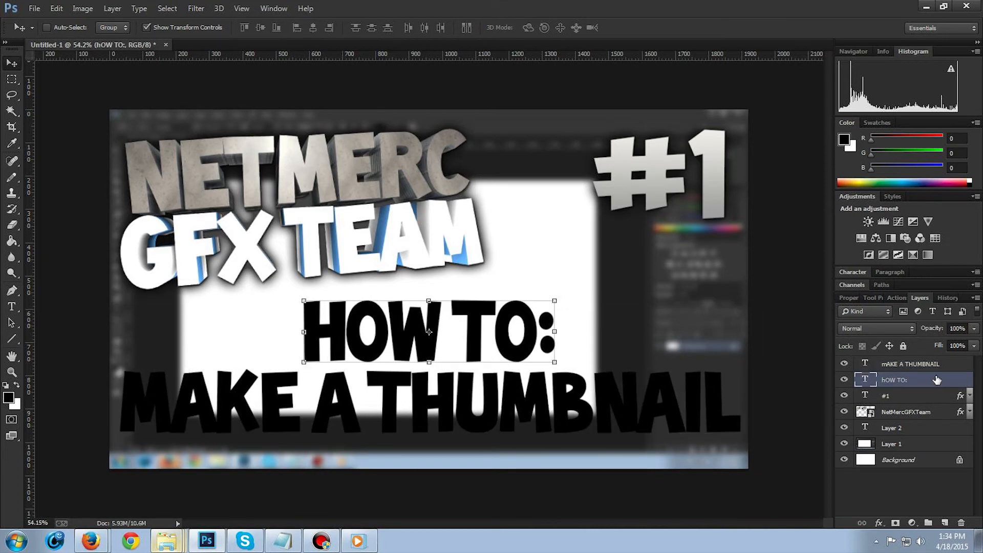
pyautogui.doubleClick(937, 379)
pyautogui.click(572, 400)
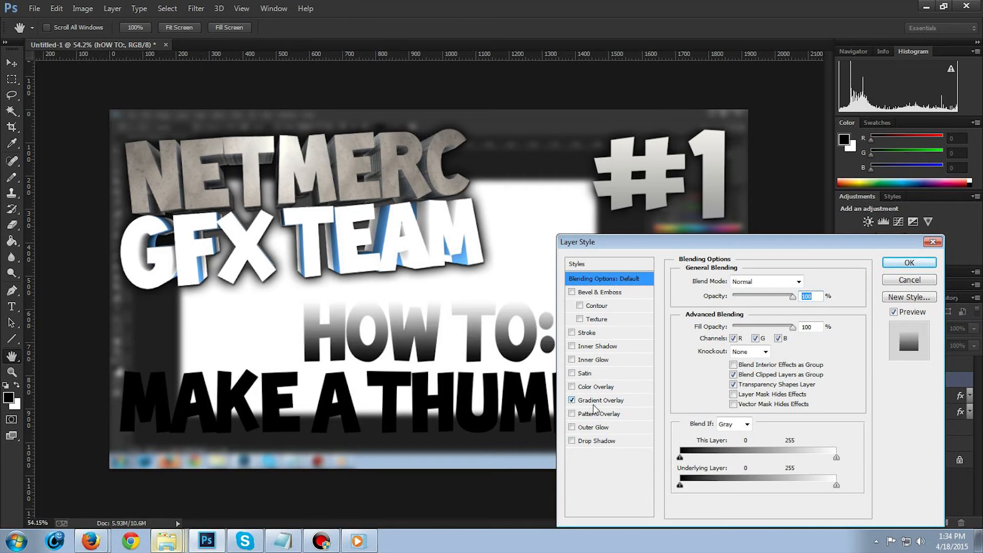
pyautogui.click(622, 402)
pyautogui.click(722, 310)
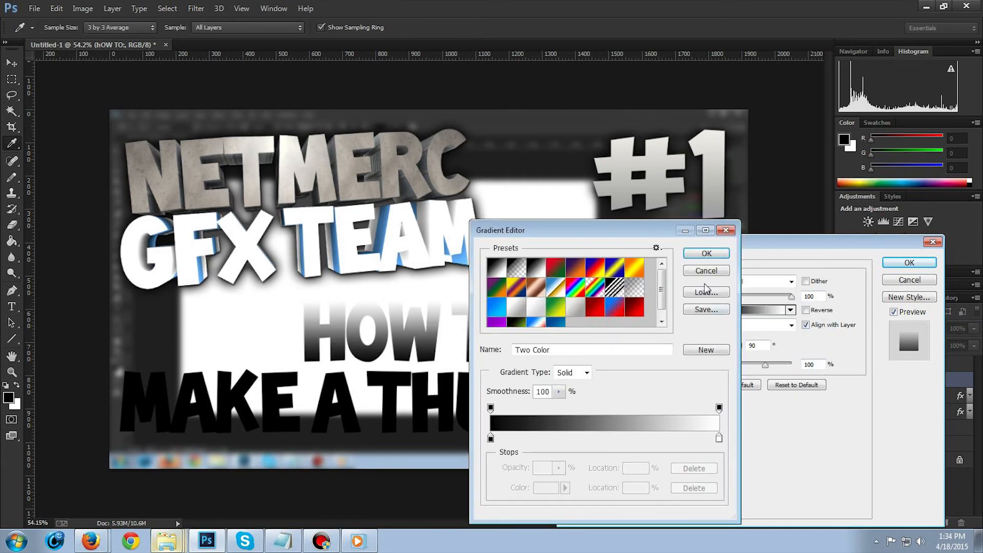
pyautogui.click(535, 313)
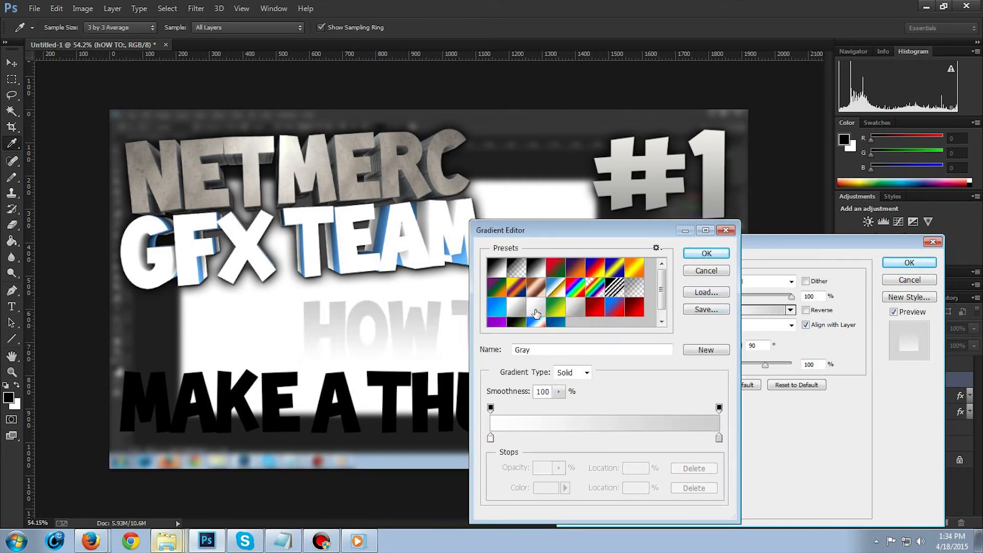
pyautogui.click(707, 253)
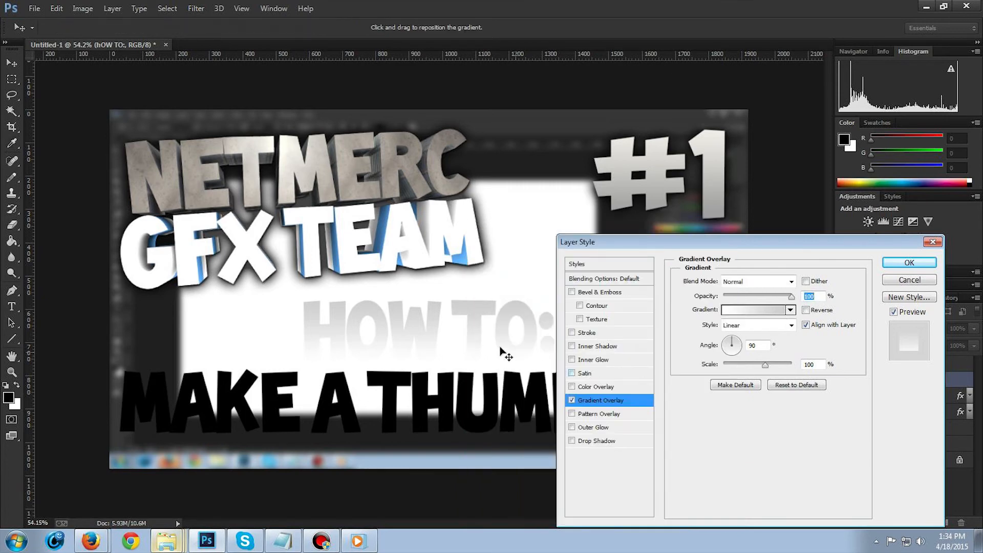
pyautogui.click(808, 311)
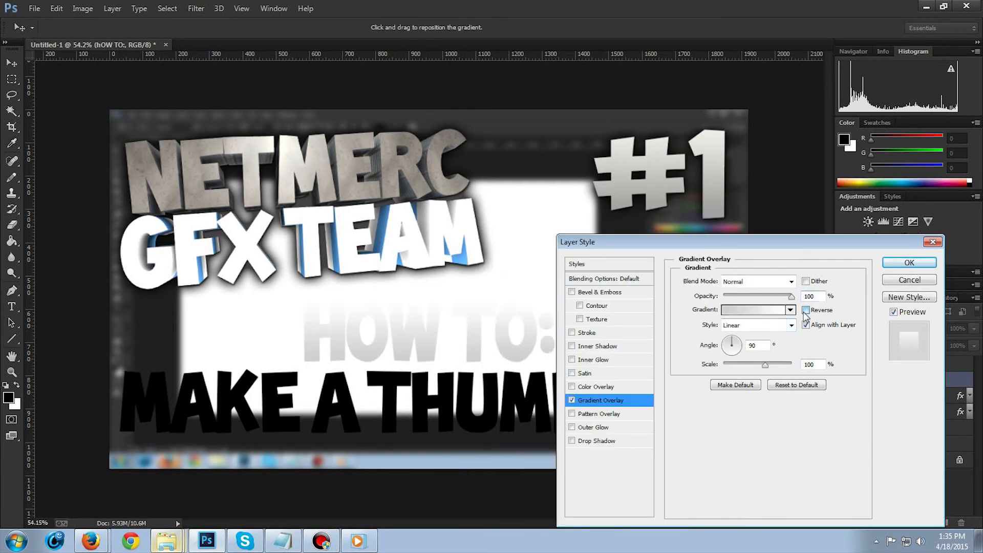
# Add Drop Shadow and Outer Glow to the "HOW TO:" layer, apply the style and collapse its effects list
pyautogui.click(572, 441)
pyautogui.click(572, 427)
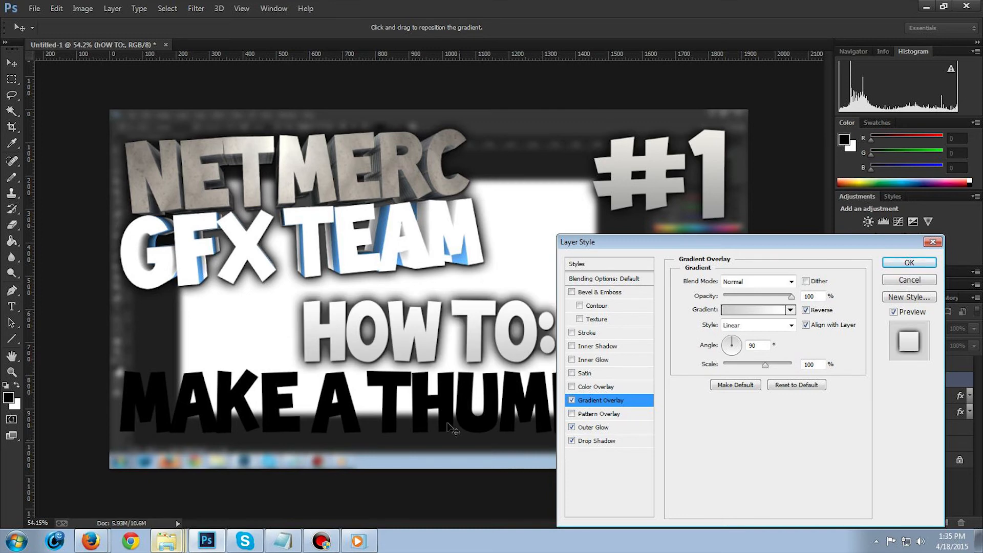
pyautogui.click(906, 271)
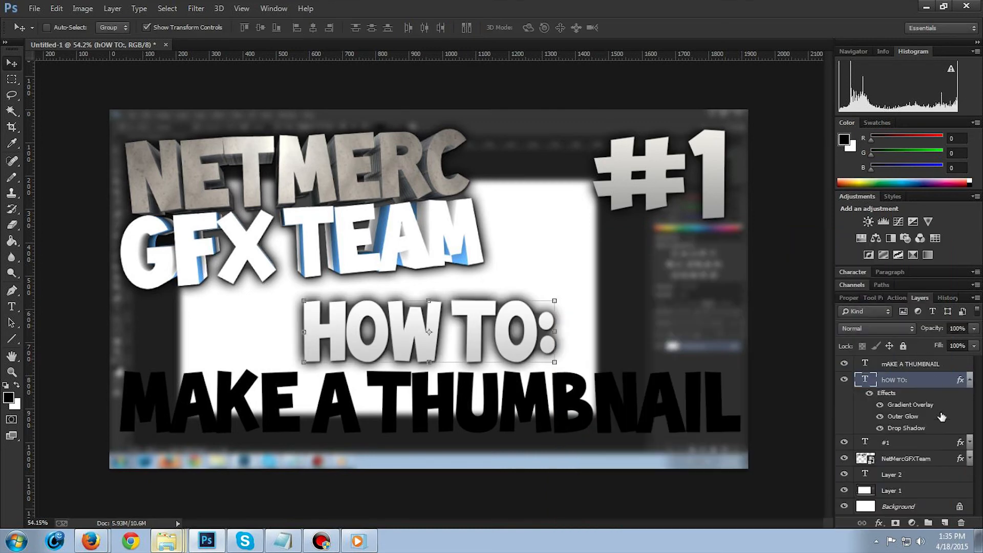
pyautogui.click(969, 381)
# Enable Outer Glow, Drop Shadow and Gradient Overlay in the layer style of the "MAKE A THUMBNAIL" text
pyautogui.click(952, 365)
pyautogui.doubleClick(952, 365)
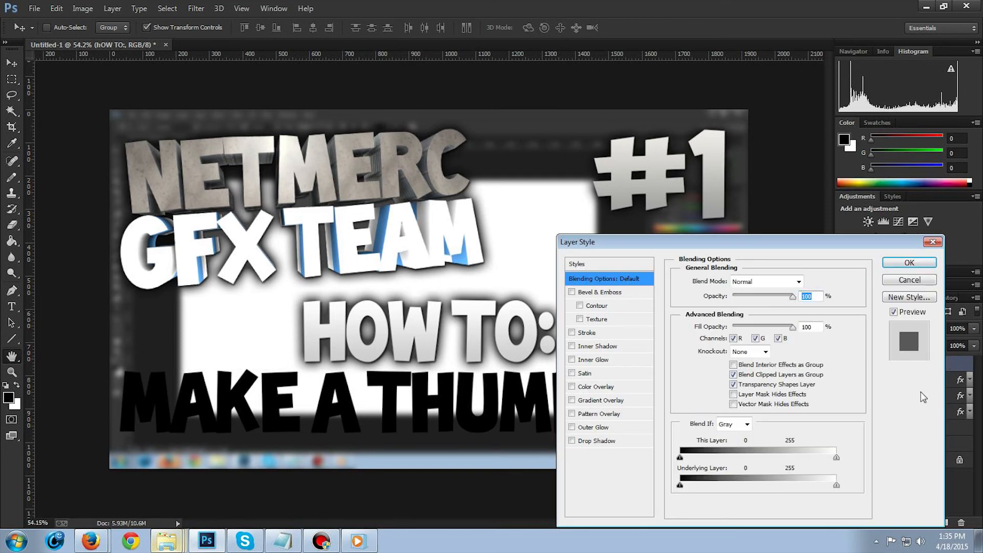
pyautogui.click(572, 427)
pyautogui.click(572, 400)
# Set the "MAKE A THUMBNAIL" gradient overlay to the Gray preset with Reverse enabled and apply the style
pyautogui.click(601, 400)
pyautogui.click(738, 312)
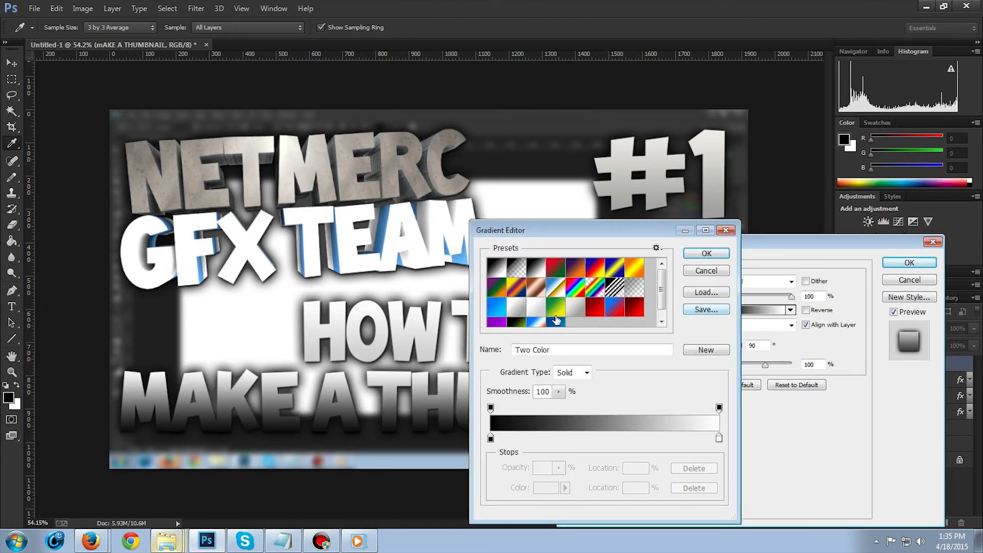
pyautogui.click(536, 308)
pyautogui.click(706, 254)
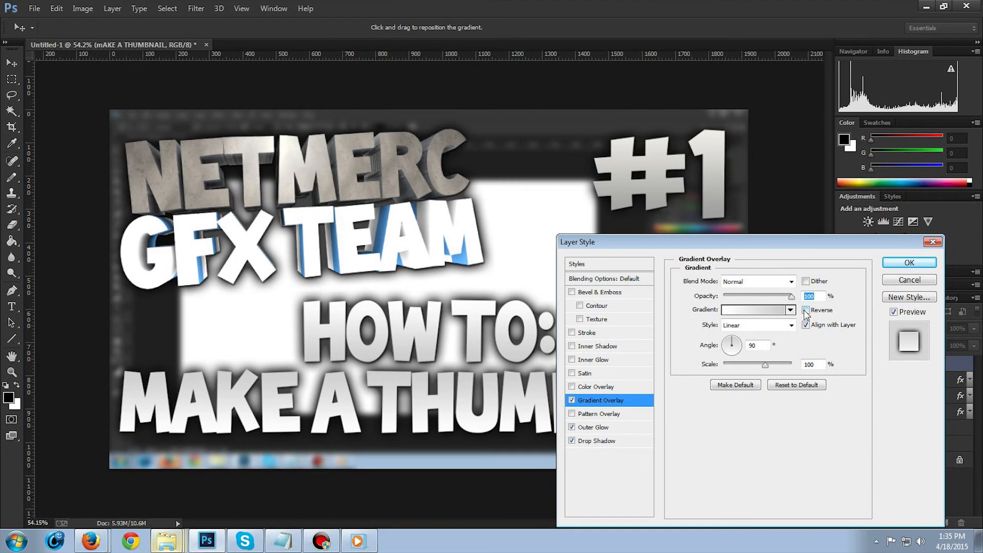
pyautogui.click(806, 310)
pyautogui.click(910, 263)
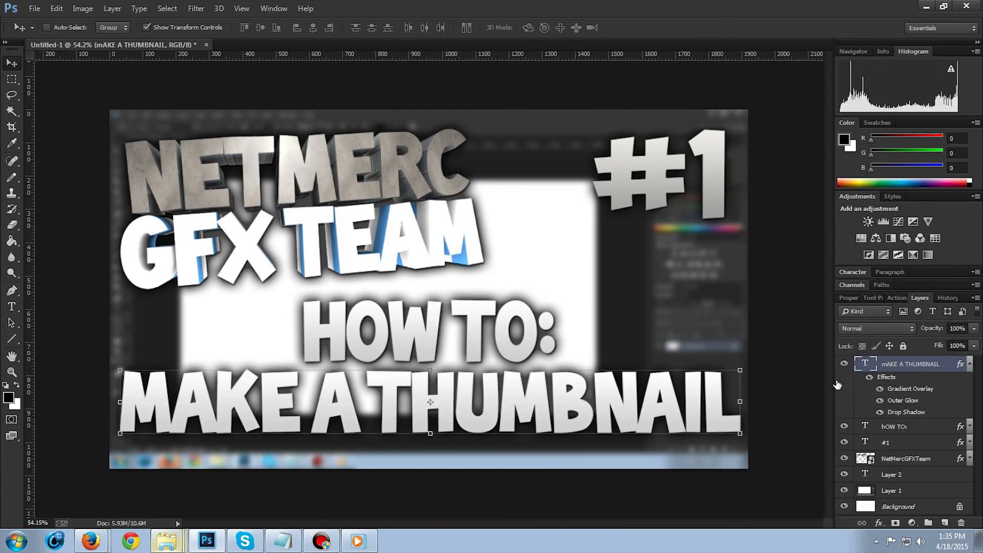
# Collapse the "MAKE A THUMBNAIL" effects list, paste the copied screenshot and move its layer directly beneath Layer 1
pyautogui.click(12, 95)
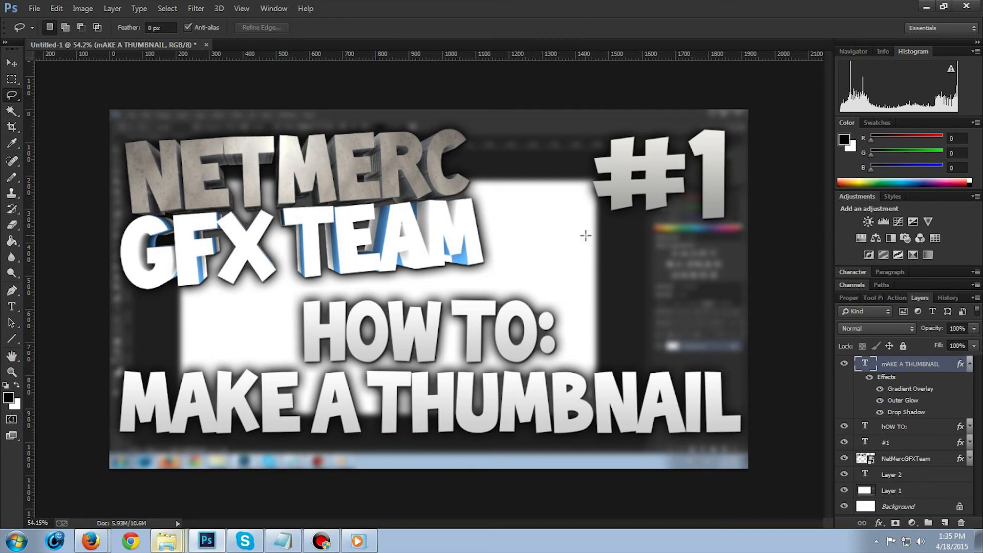
pyautogui.click(969, 364)
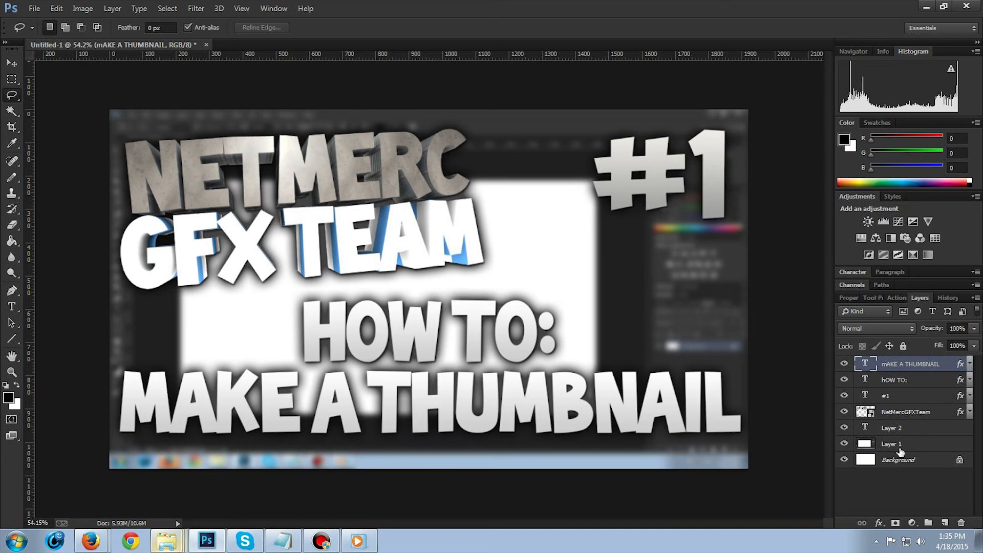
pyautogui.hotkey('ctrl', 'v')
pyautogui.moveTo(897, 364); pyautogui.dragTo(894, 465)
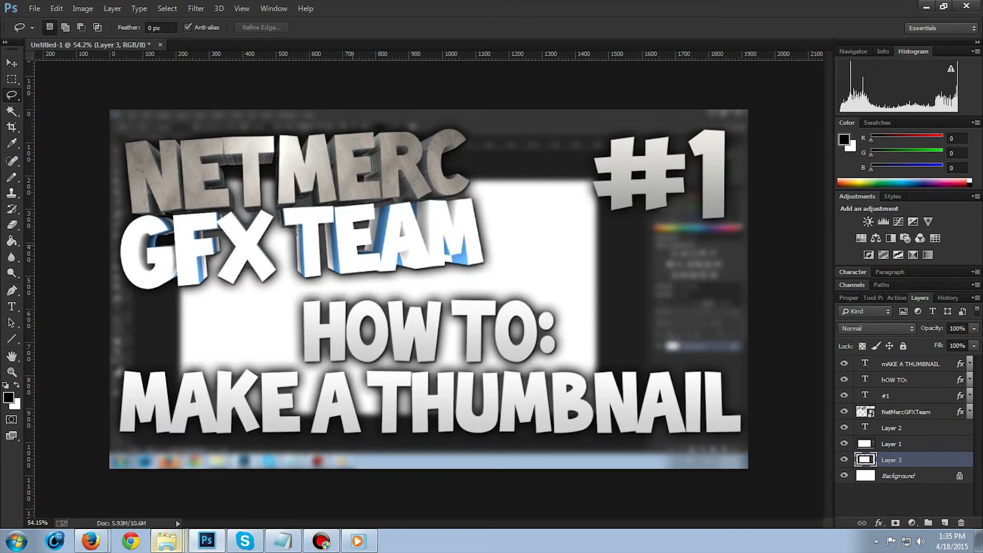
# Align the pasted screenshot with the canvas's upper-left corner and scale it up to cover the whole canvas
pyautogui.click(11, 62)
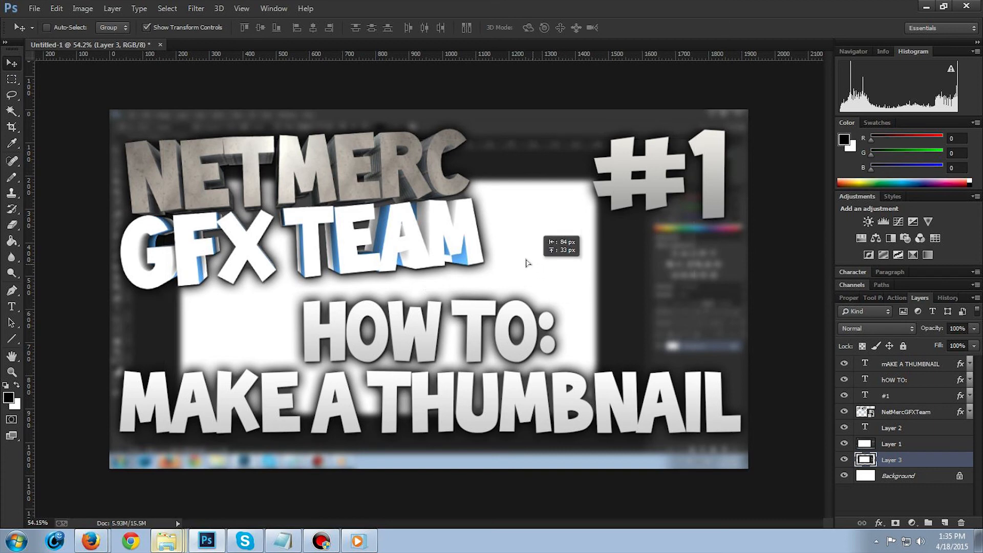
pyautogui.moveTo(528, 263); pyautogui.dragTo(519, 262)
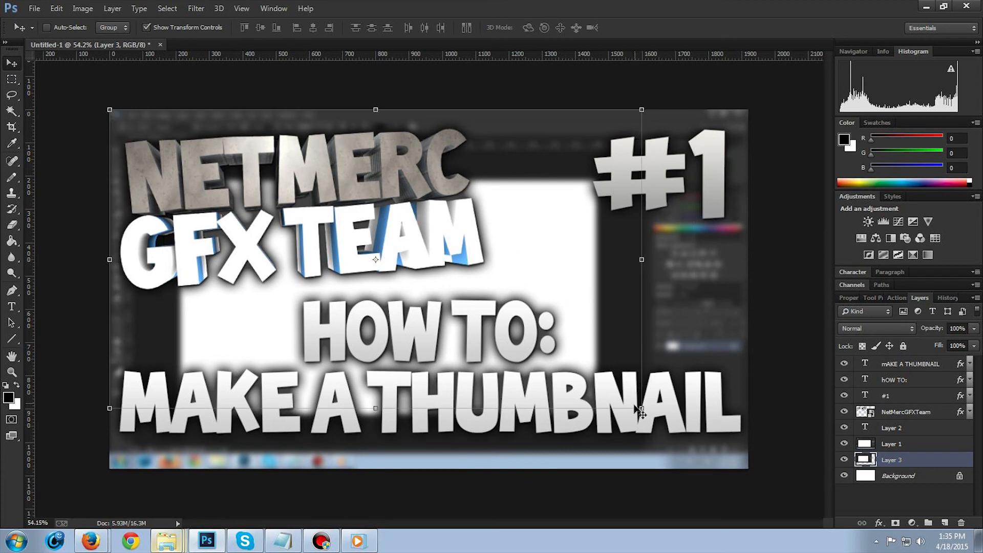
pyautogui.moveTo(642, 407); pyautogui.dragTo(753, 472)
pyautogui.press('Return')
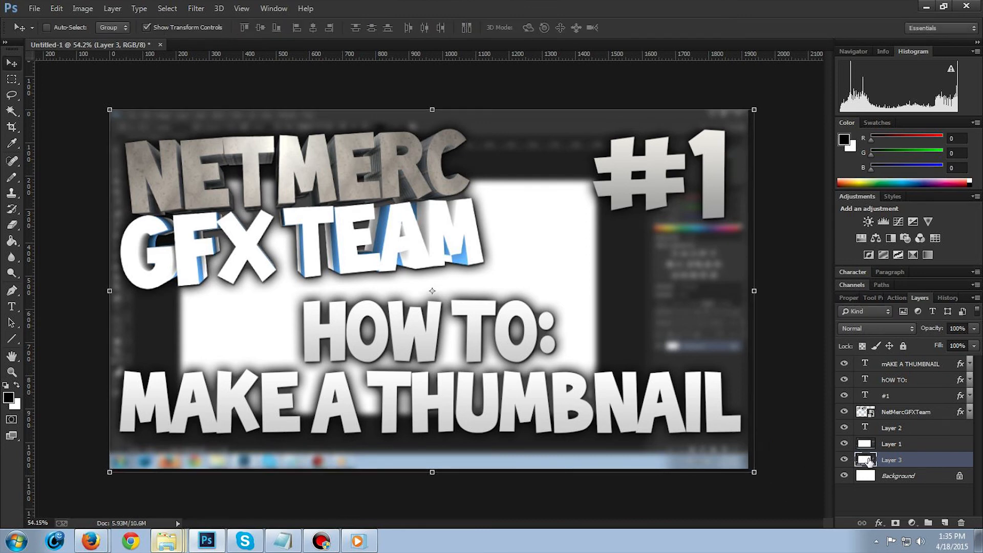
# Move the sharp screenshot, Layer 3, directly above Layer 1, compare it with the blurred background and leave it hidden
pyautogui.moveTo(876, 461); pyautogui.dragTo(877, 439)
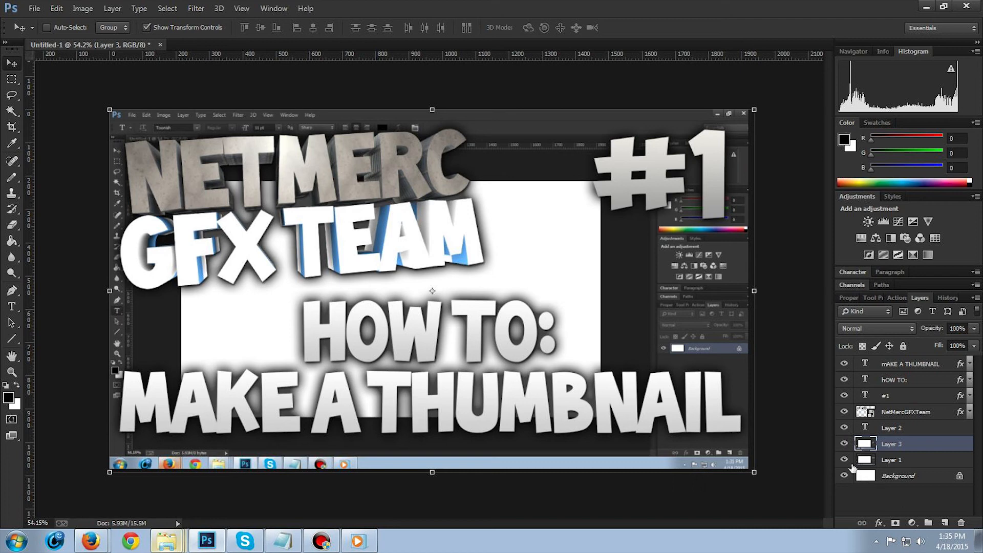
pyautogui.click(845, 446)
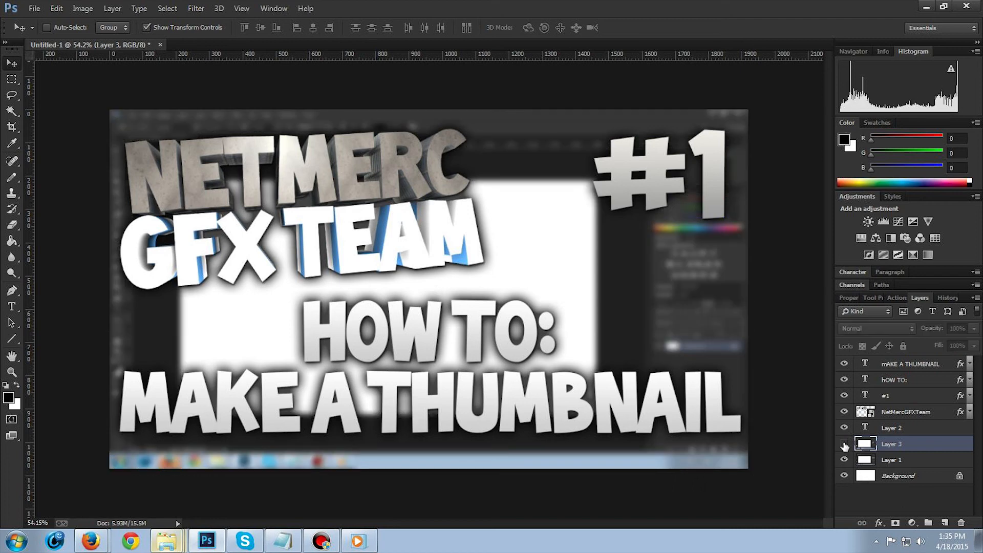
pyautogui.click(844, 446)
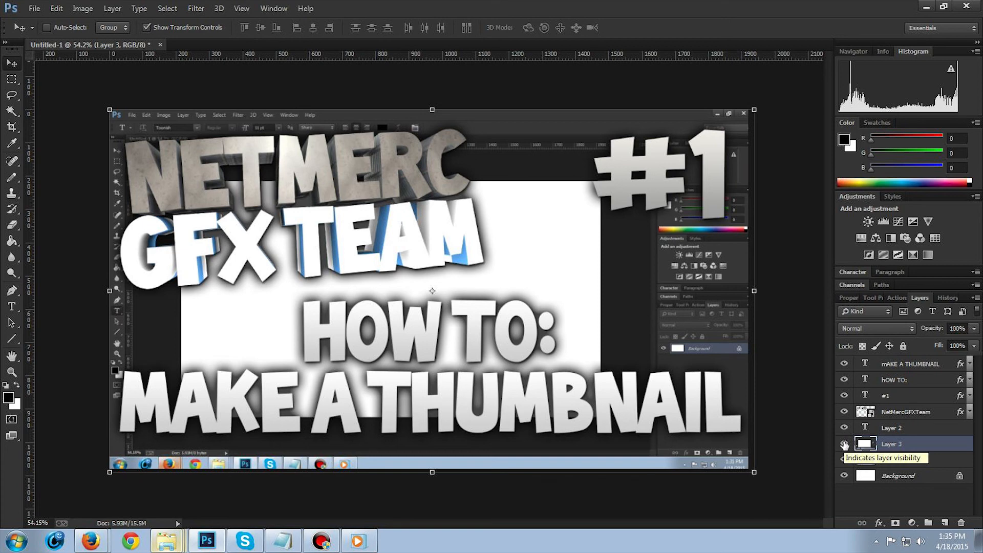
pyautogui.click(845, 445)
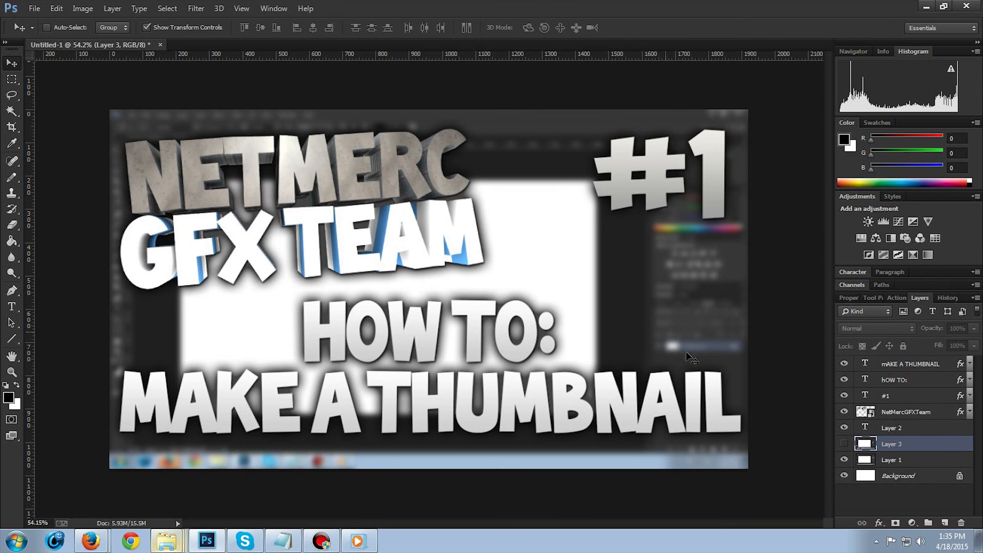
# Activate the Pen tool in Path mode
pyautogui.click(11, 95)
pyautogui.click(11, 111)
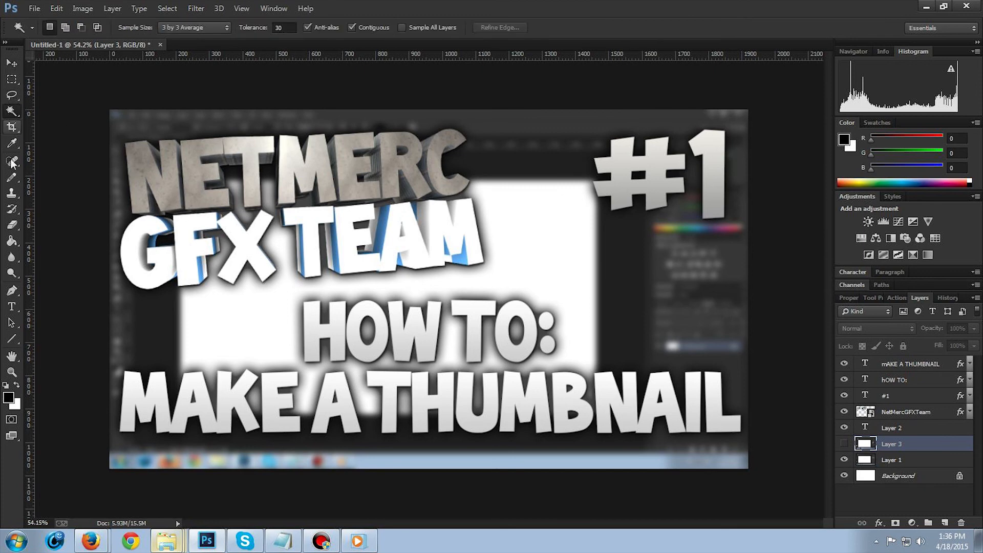
pyautogui.click(11, 291)
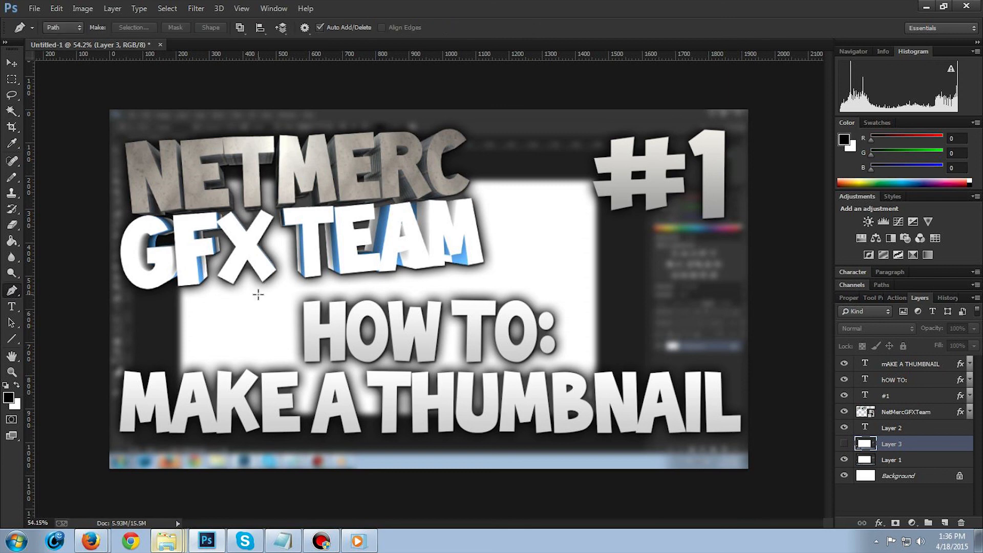